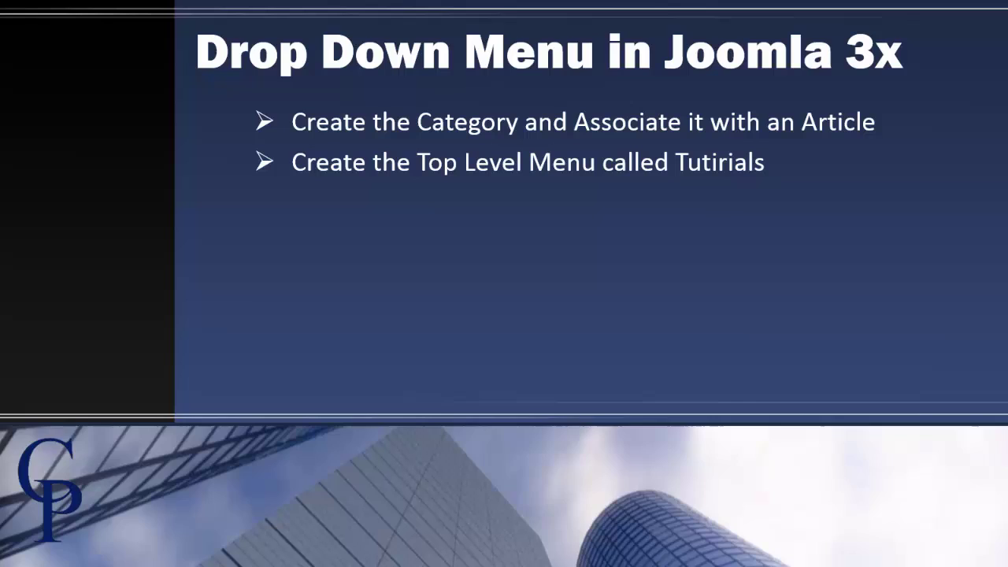
key("Right")
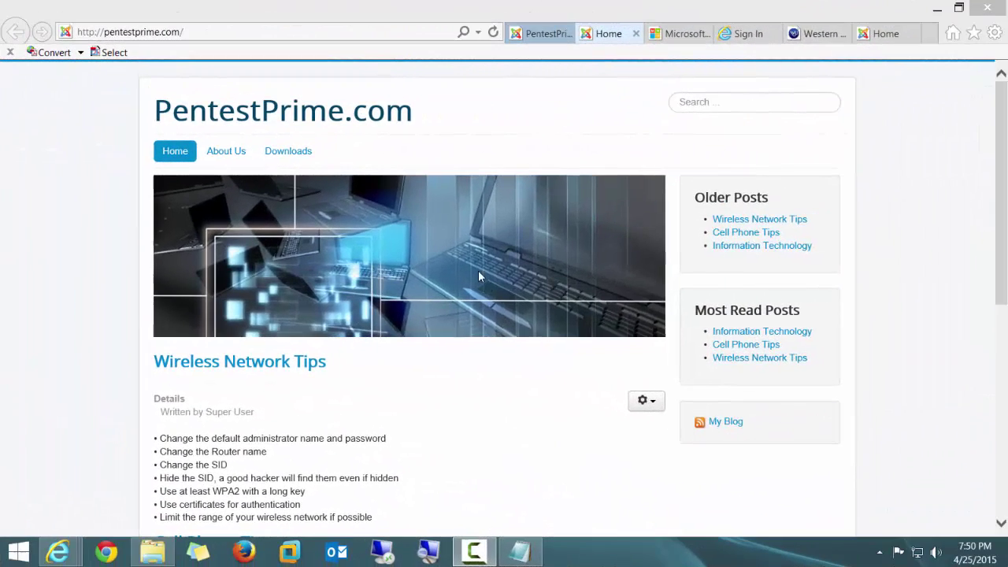
Look through the About Us and Downloads pages of the live PentestPrime.com site.
left_click(435, 154)
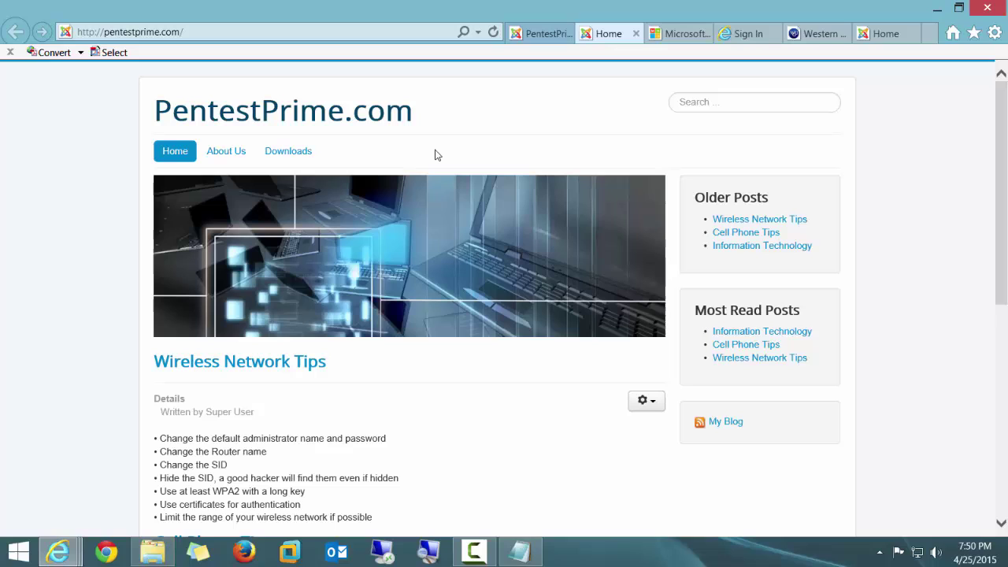
left_click(226, 151)
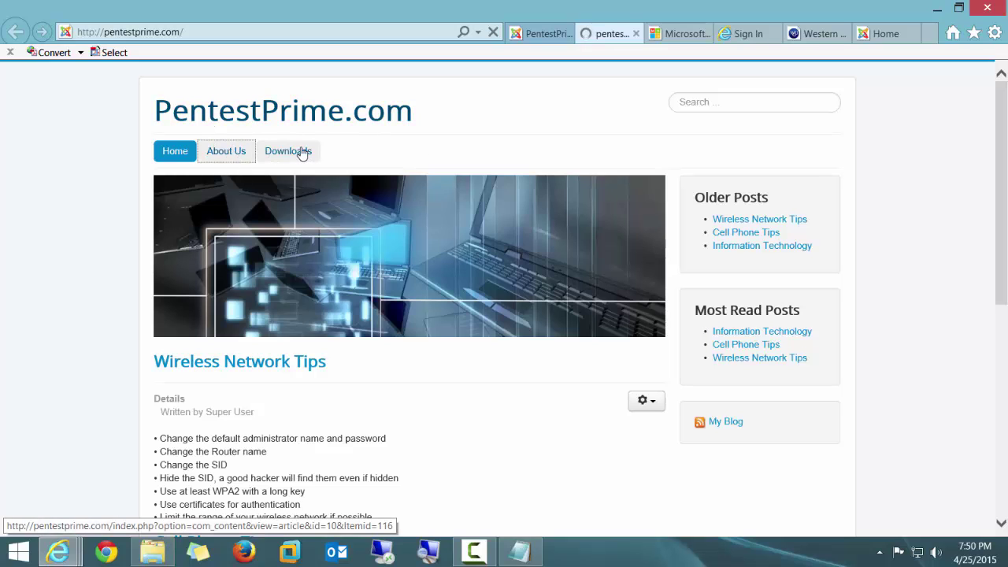
left_click(302, 152)
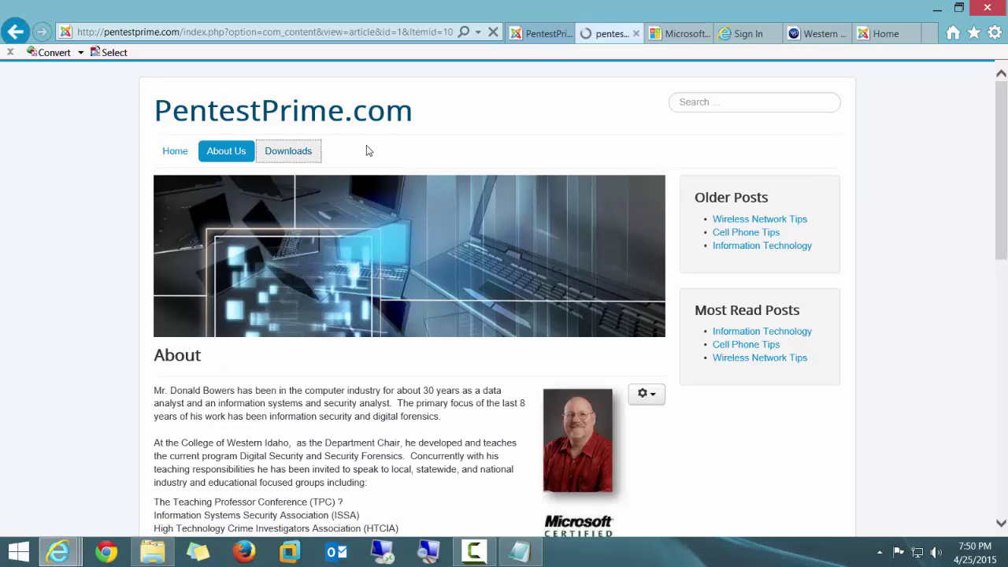
scroll(418, 260, "down", 3)
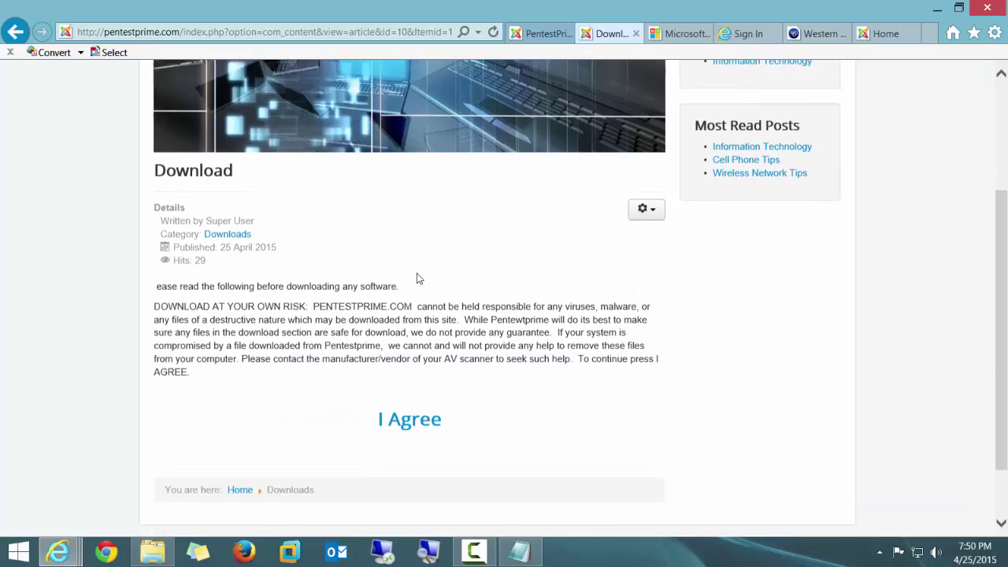
scroll(415, 280, "up", 4)
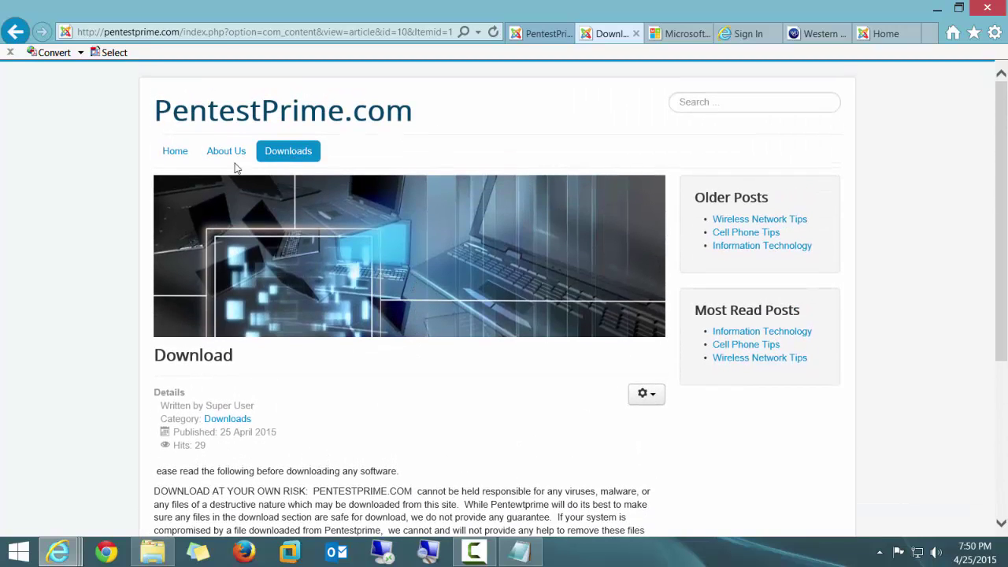
left_click(226, 151)
scroll(443, 323, "down", 1)
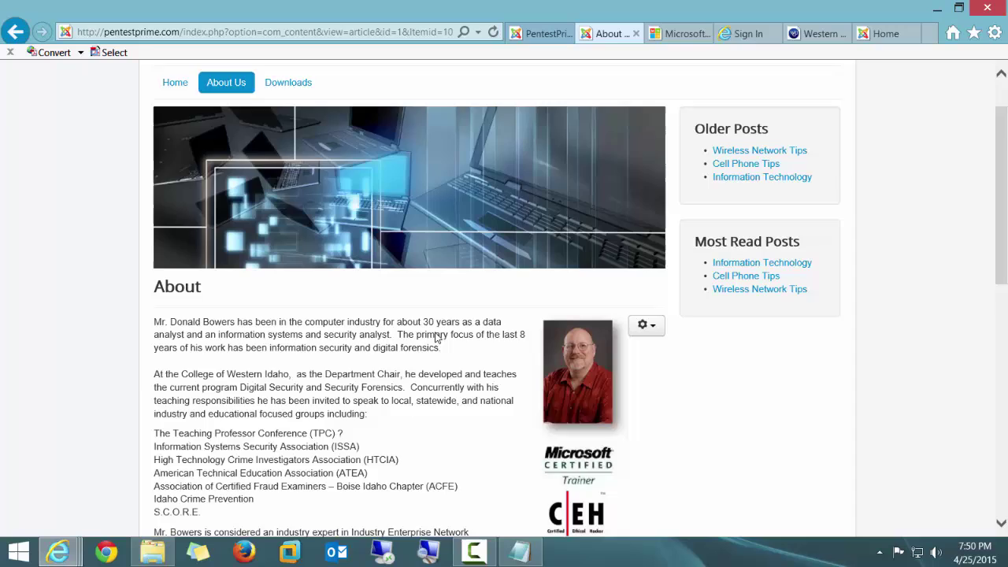
scroll(438, 337, "down", 2)
scroll(438, 336, "up", 3)
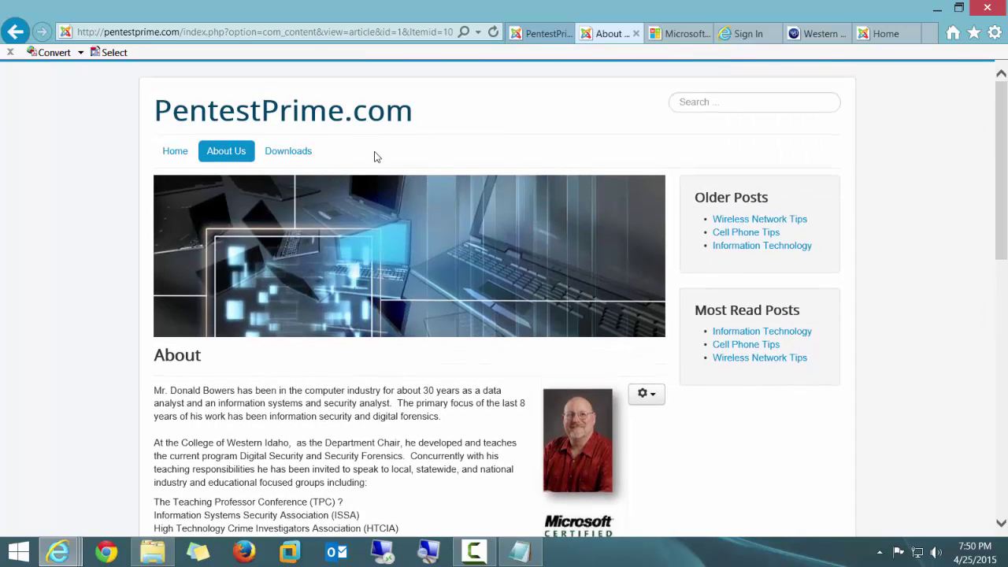
Switch to the Joomla administrator and open the list of Main Menu items.
left_click(541, 34)
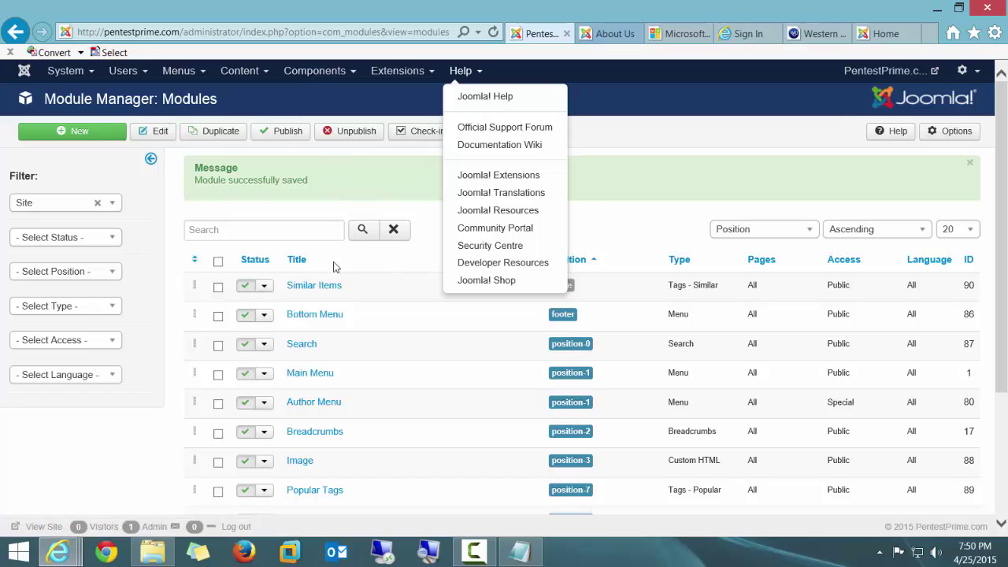
left_click(408, 258)
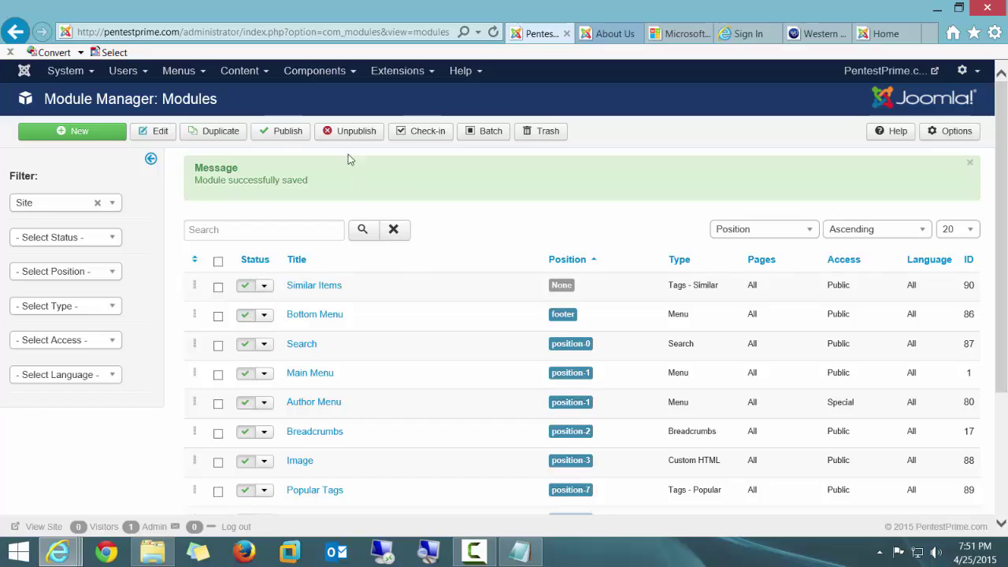
left_click(259, 75)
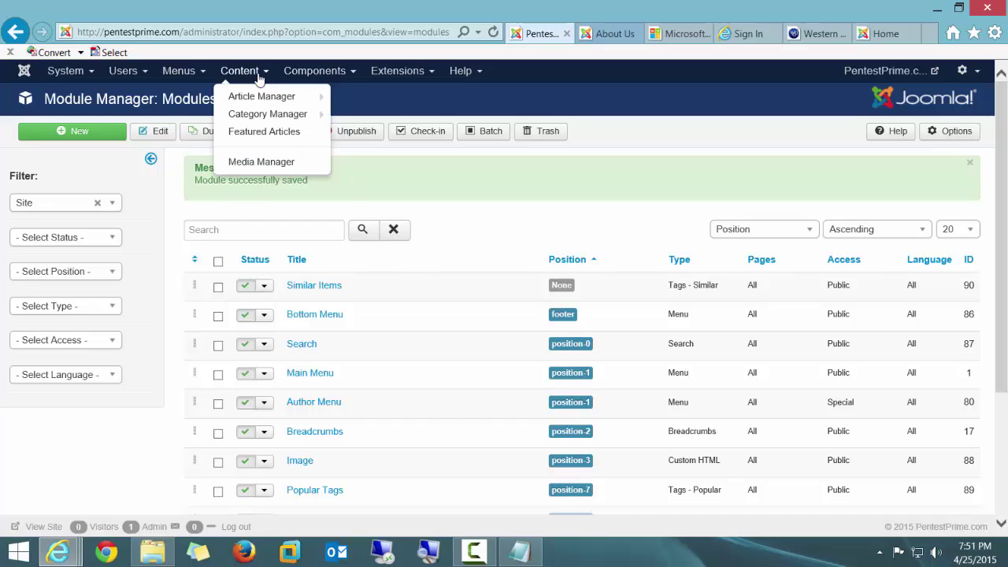
left_click(207, 74)
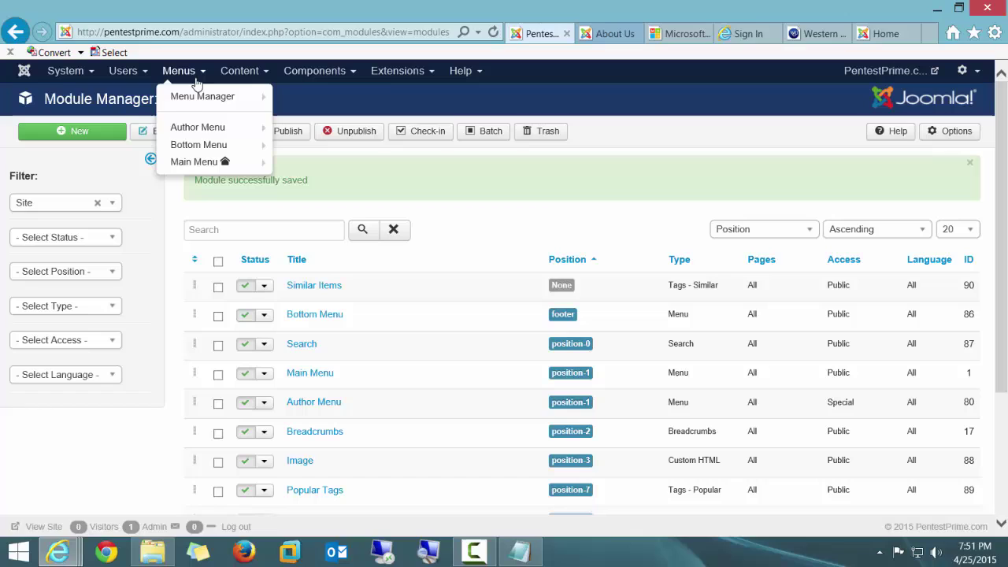
mouse_move(207, 144)
mouse_move(208, 161)
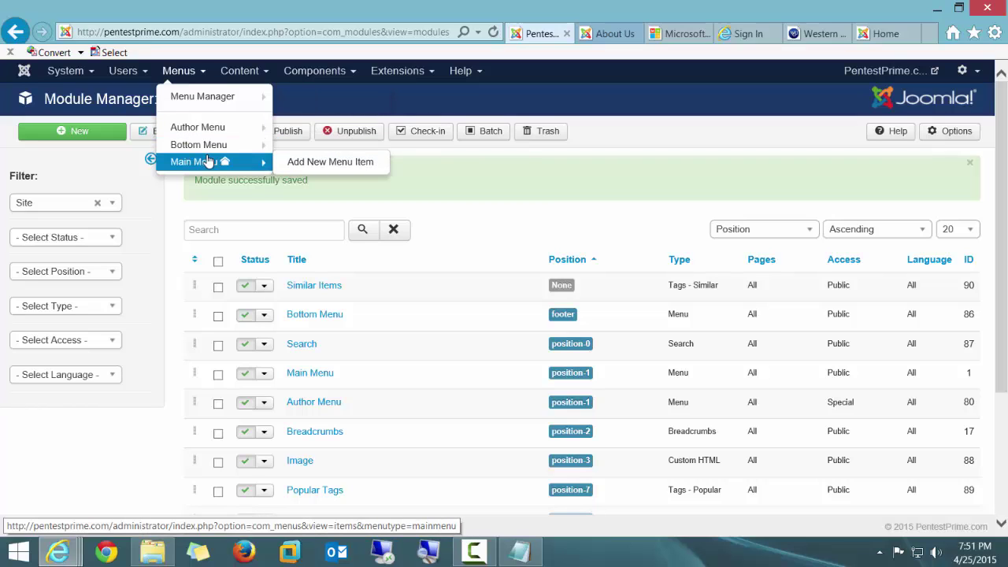
left_click(205, 161)
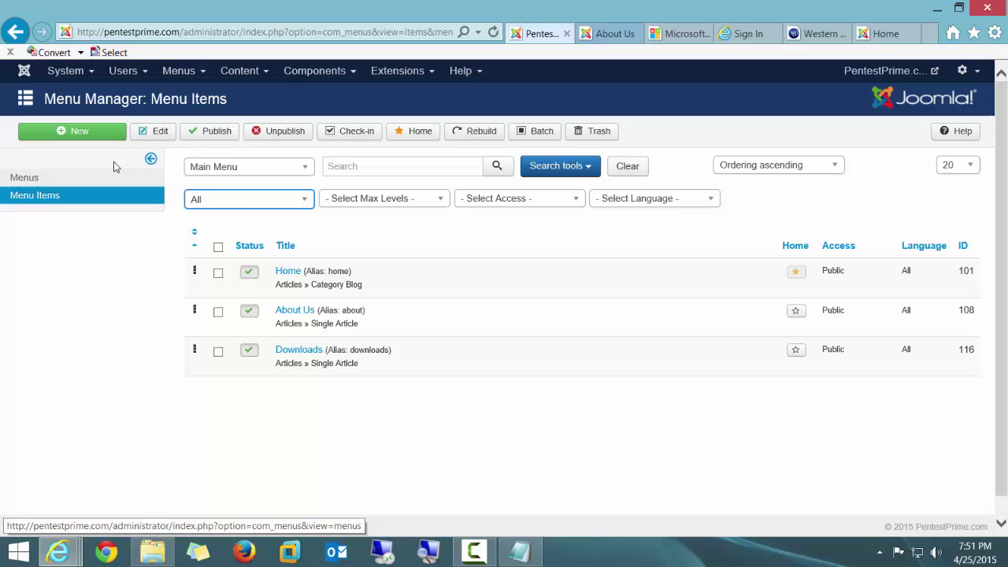
Create a new Main Menu item with the title Tutorials.
left_click(91, 140)
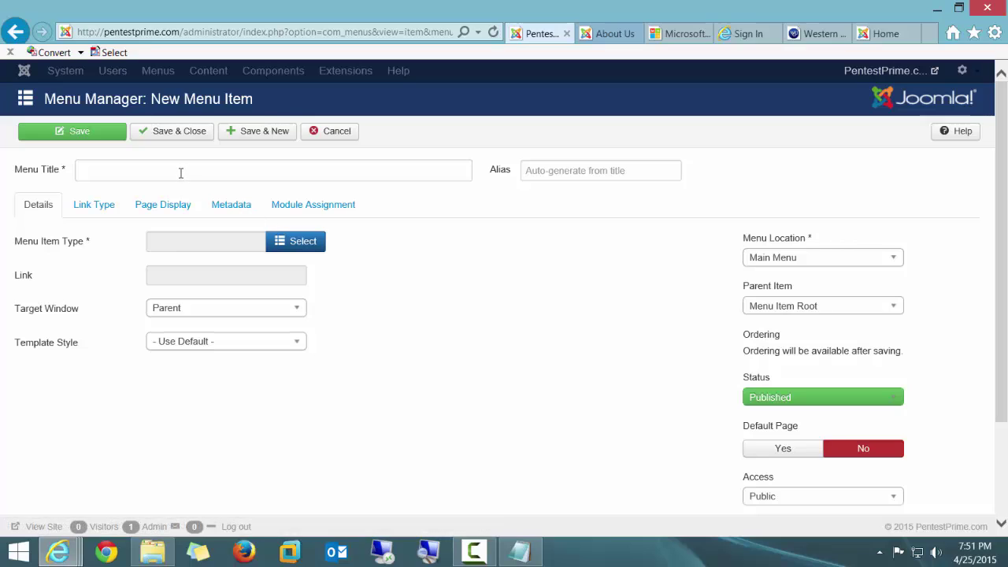
left_click(180, 172)
type("T")
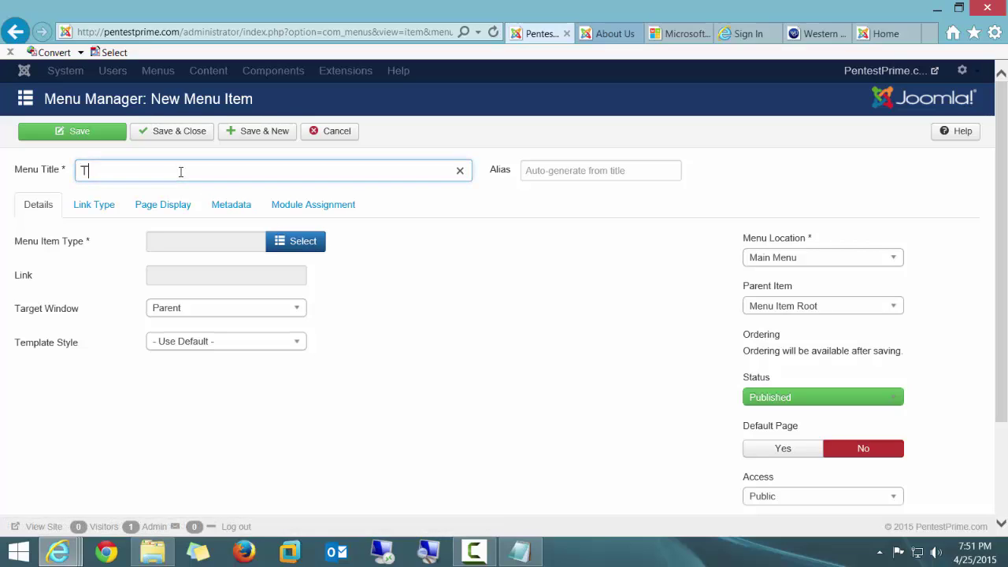
type("it")
key("BackSpace")
key("BackSpace")
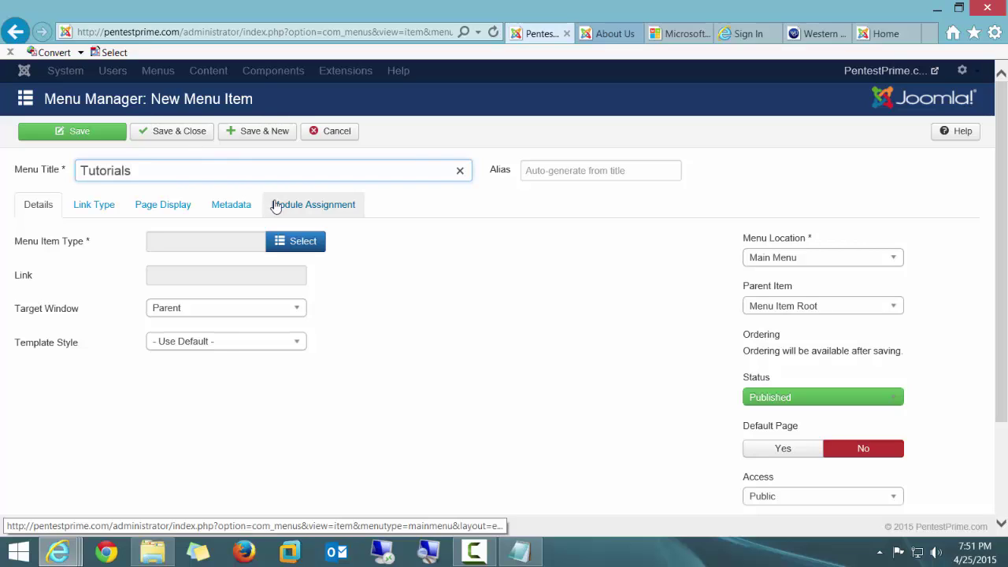
Set the Tutorials menu item's type to External URL from the System Links group.
left_click(375, 249)
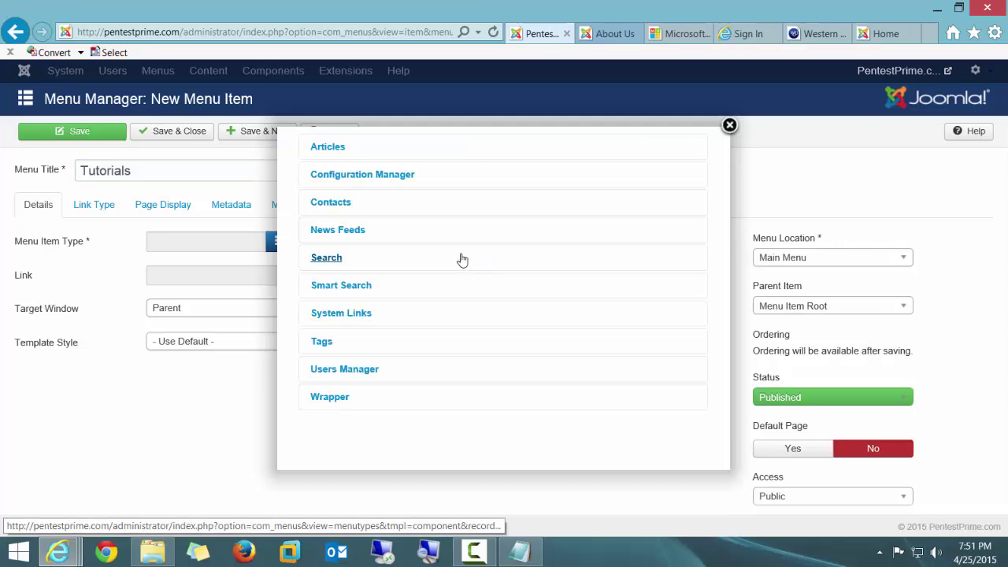
left_click(357, 319)
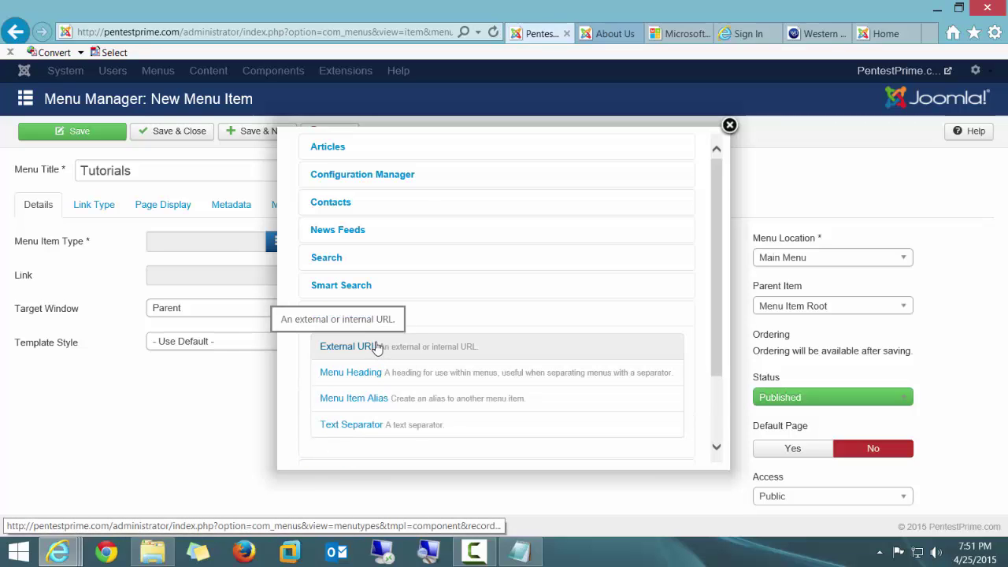
left_click(376, 346)
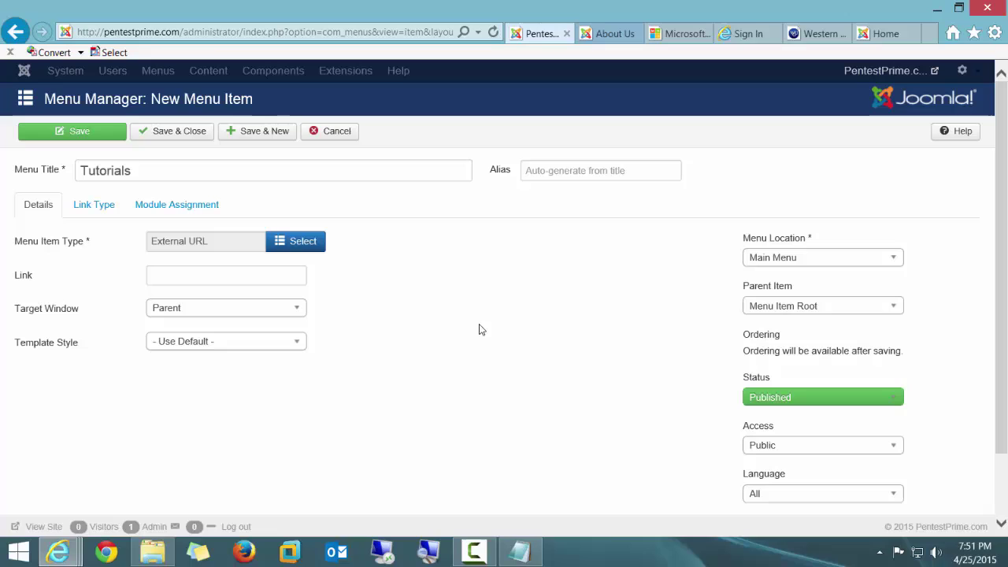
Set the Tutorials item's link to # and save it, continuing with a new blank menu item.
left_click(201, 277)
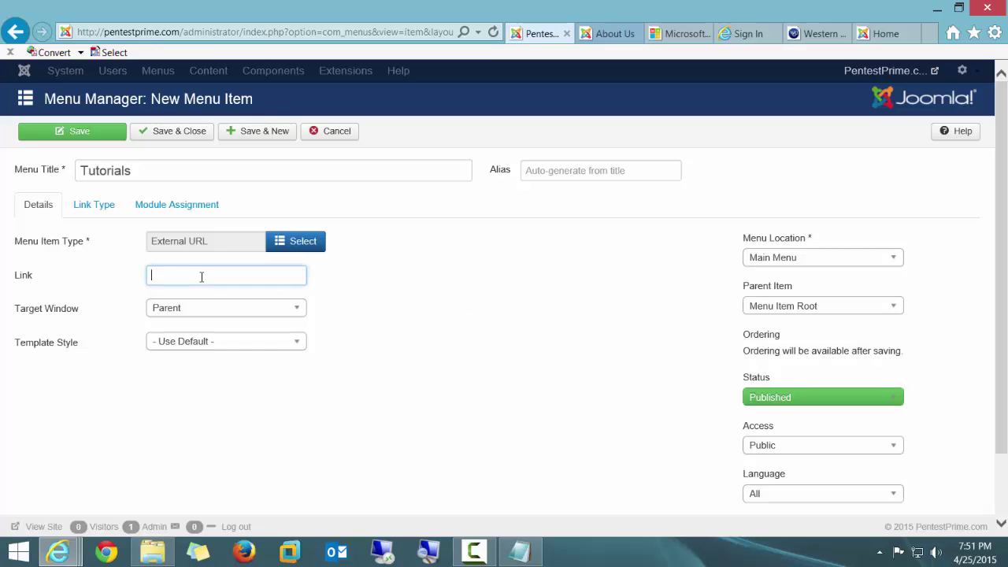
key("ctrl+f")
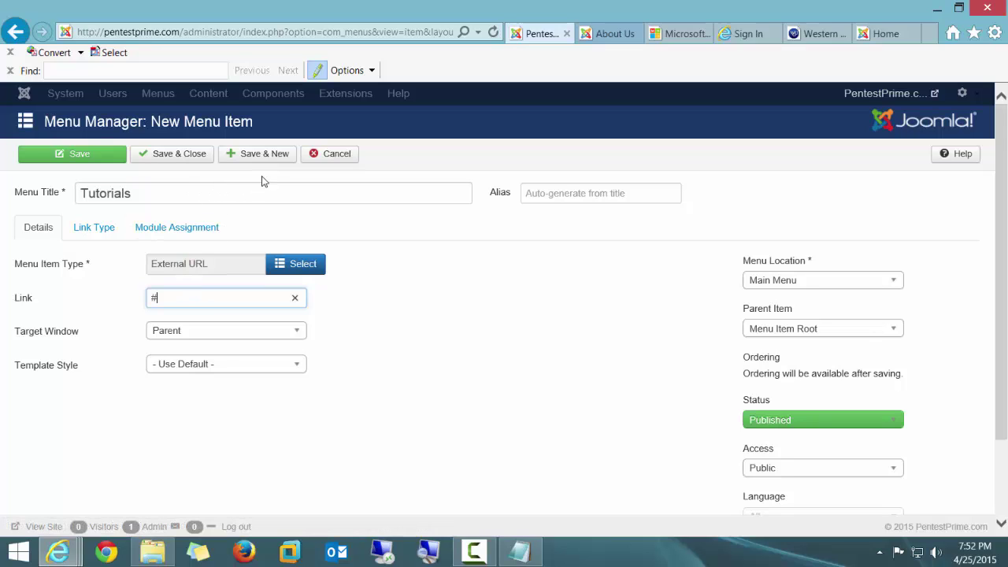
left_click(274, 160)
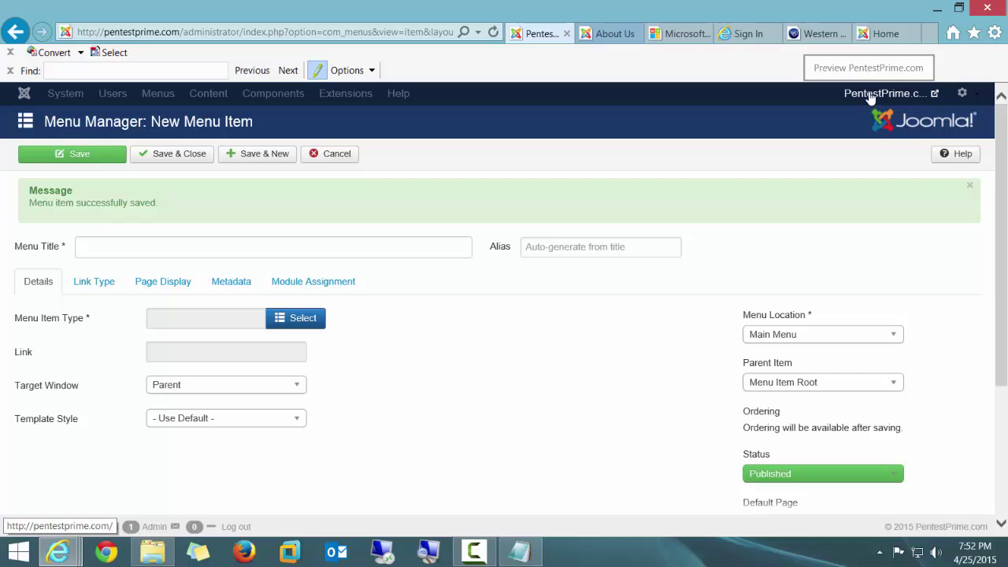
Preview the live site and check the Tutorials menu item on the home page and the refreshed About Us page.
left_click(870, 94)
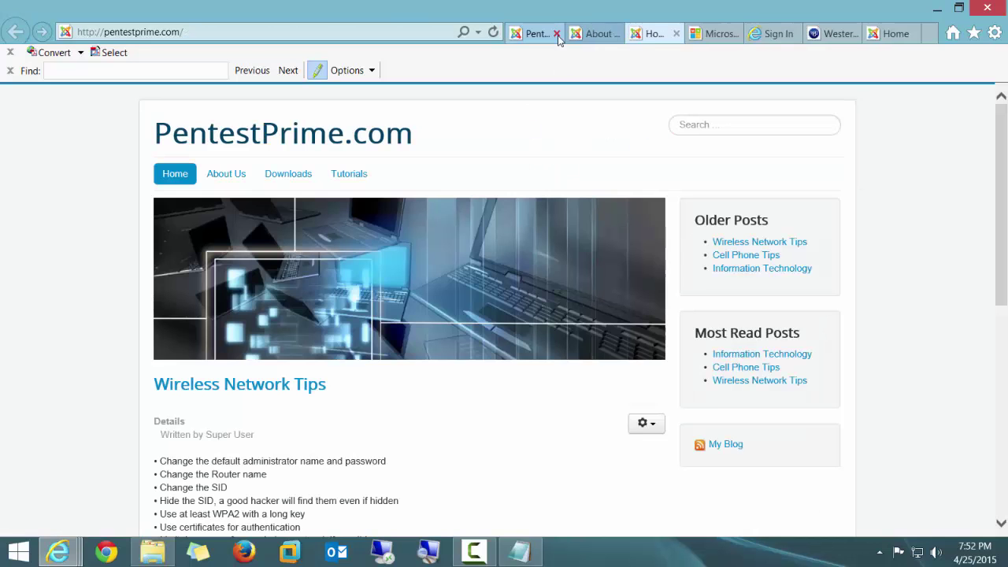
left_click(361, 180)
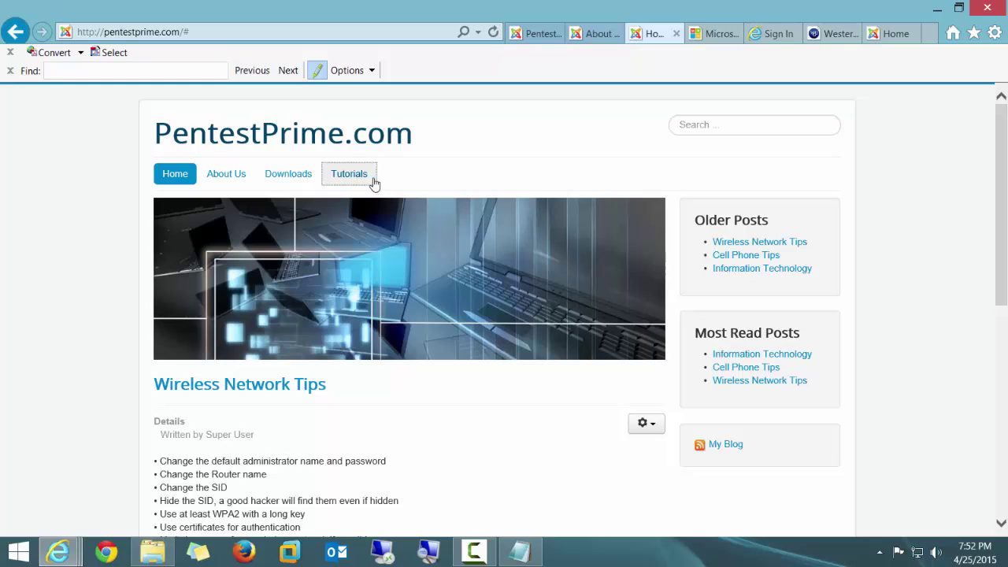
left_click(396, 178)
left_click(363, 181)
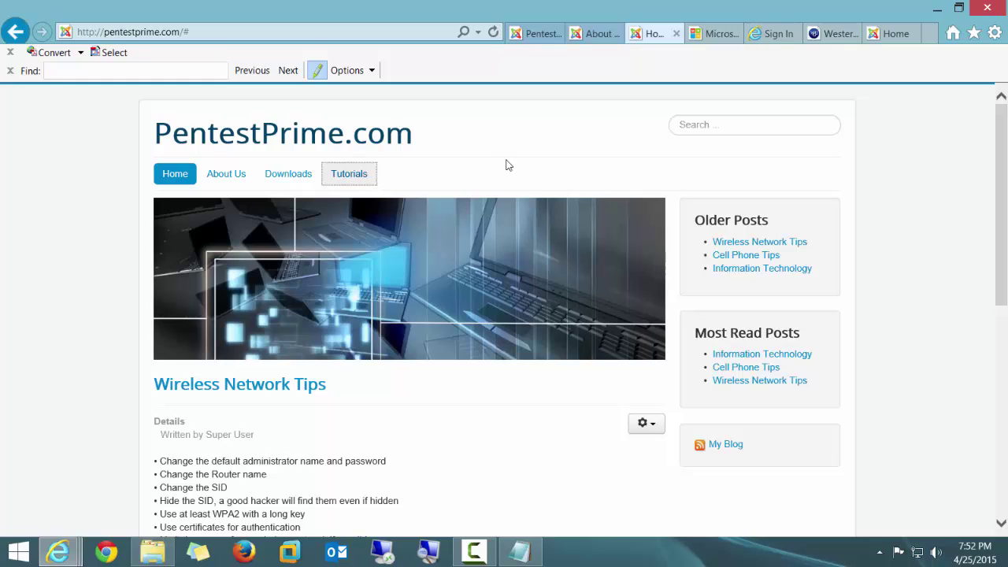
left_click(597, 35)
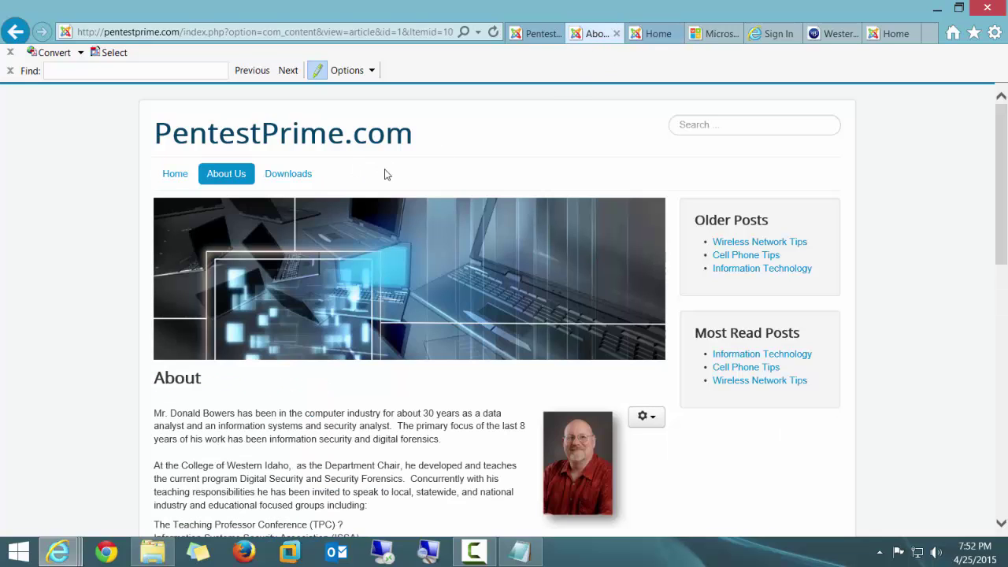
key("F5")
left_click(669, 35)
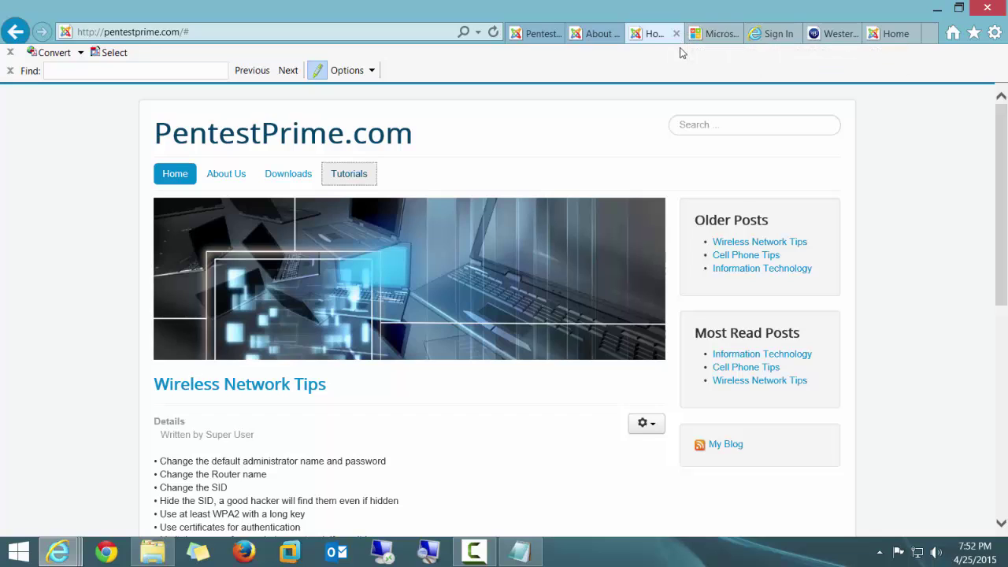
left_click(677, 35)
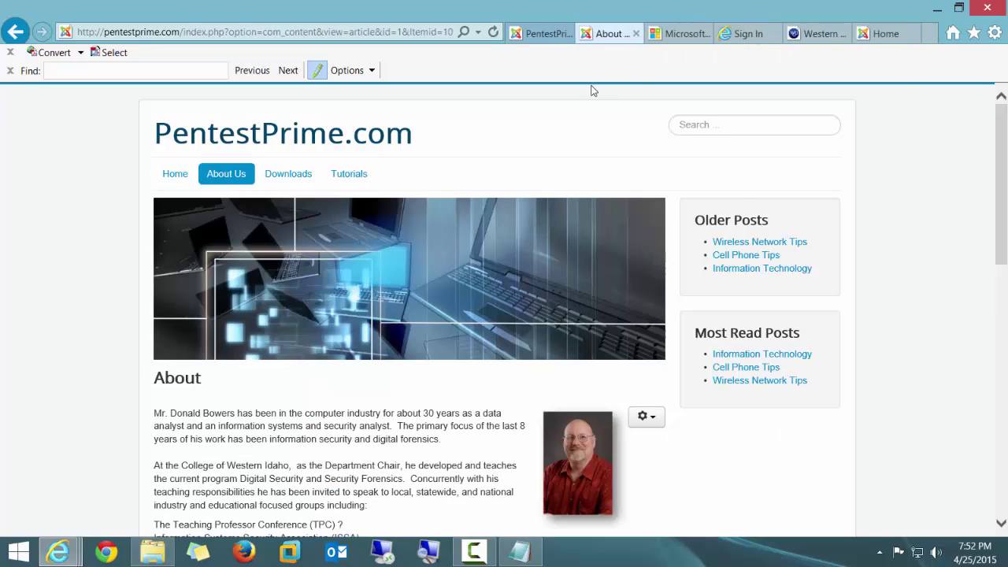
Return to the administrator and title the new menu item Server 2012 Tutorials.
left_click(543, 34)
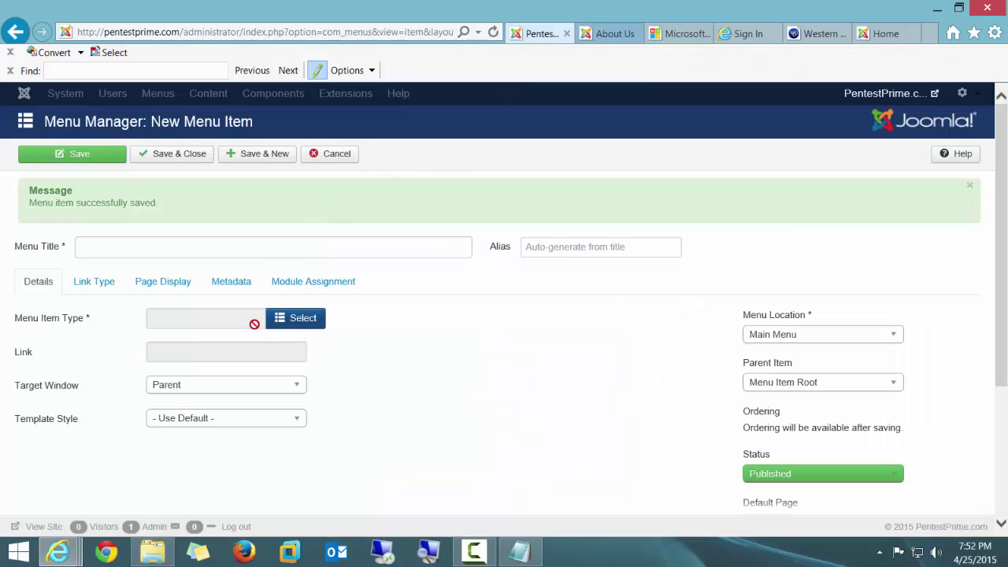
left_click(113, 250)
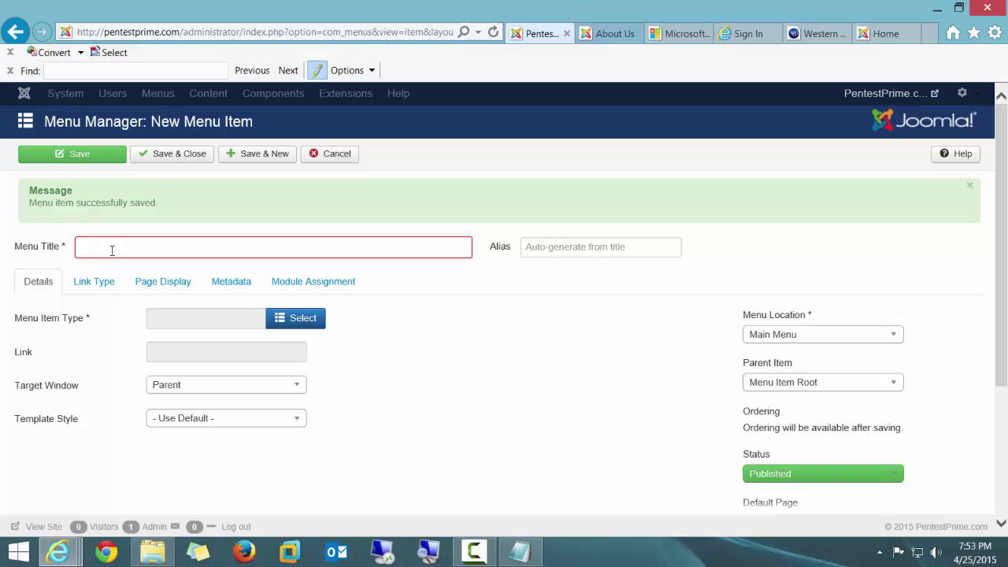
type("S")
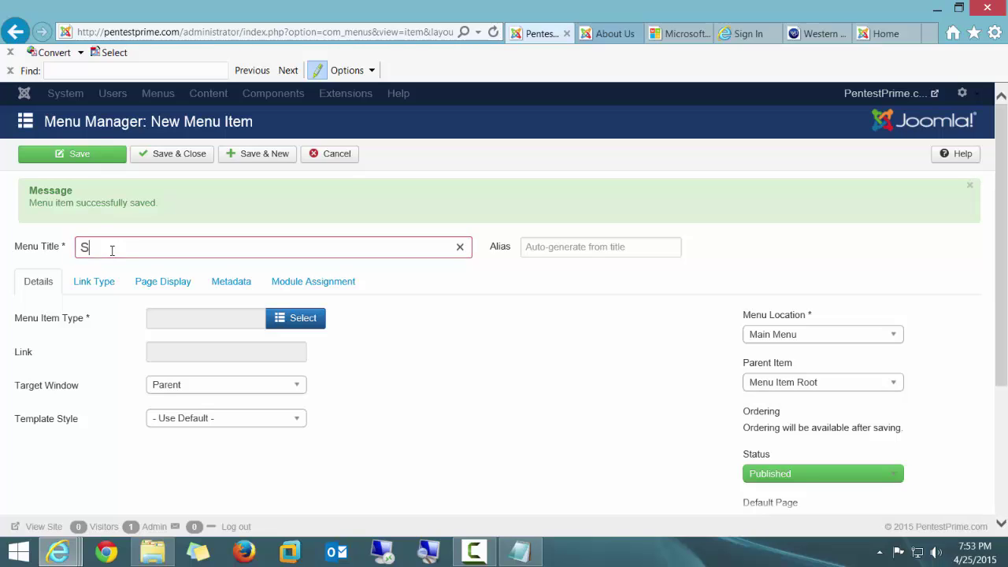
type("erver ")
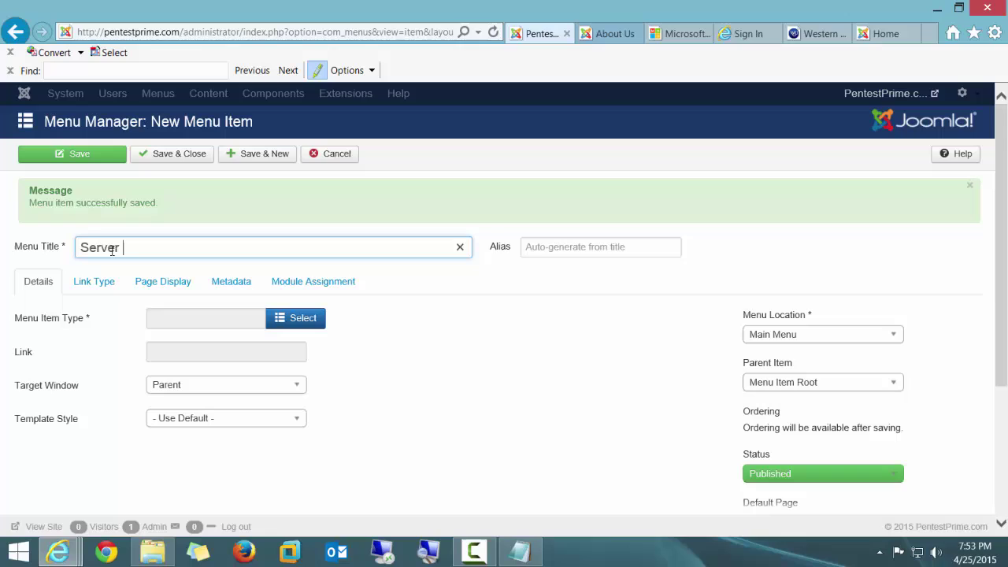
type("2012 T")
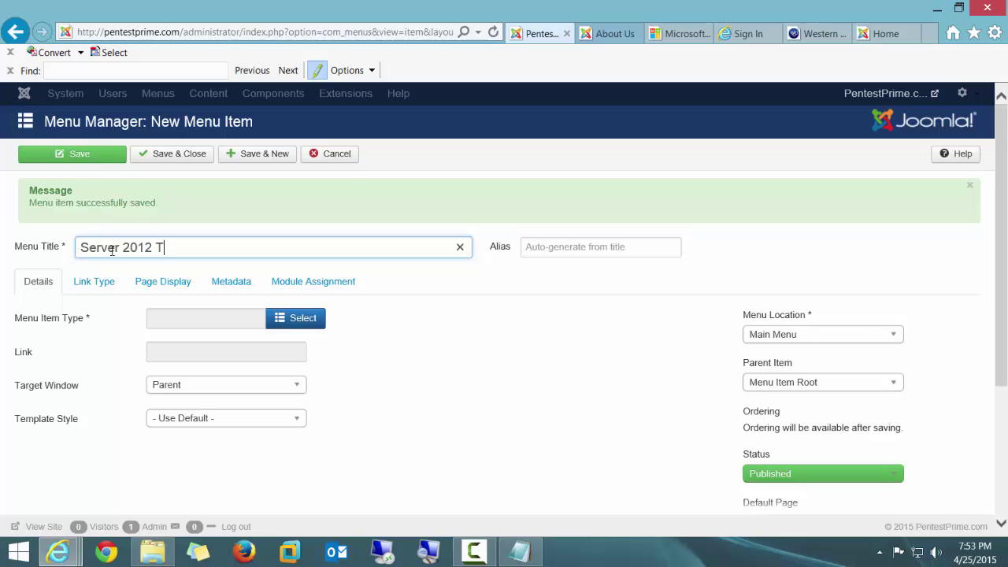
type("utorials")
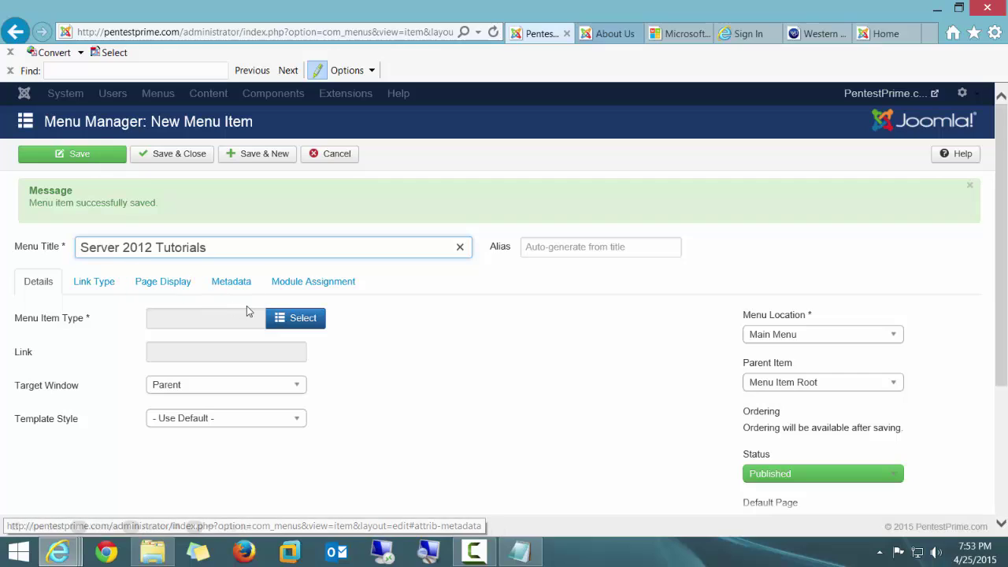
Set the Server 2012 Tutorials item's type to Single Article from the Articles group and choose the Server 2012 article.
left_click(314, 326)
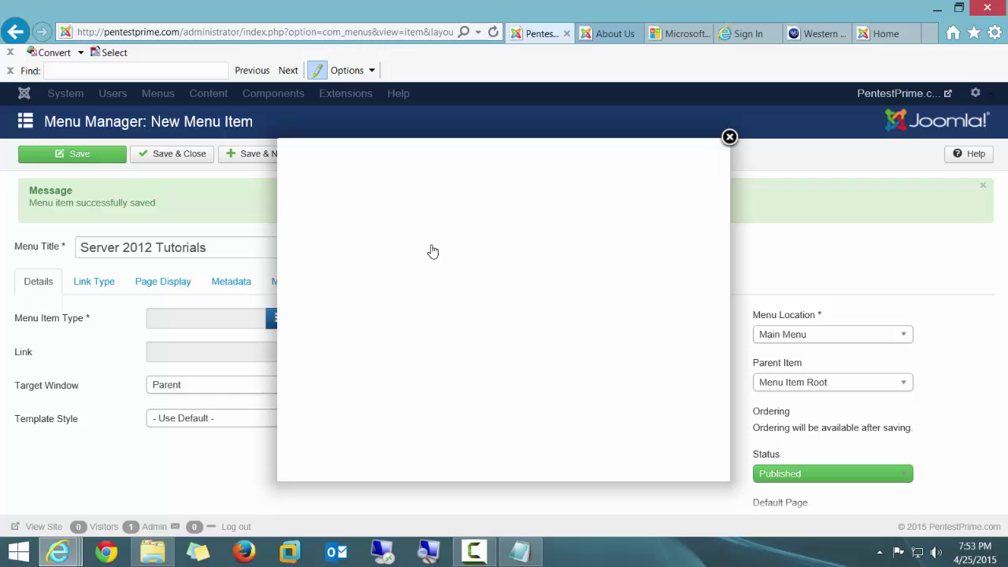
left_click(334, 160)
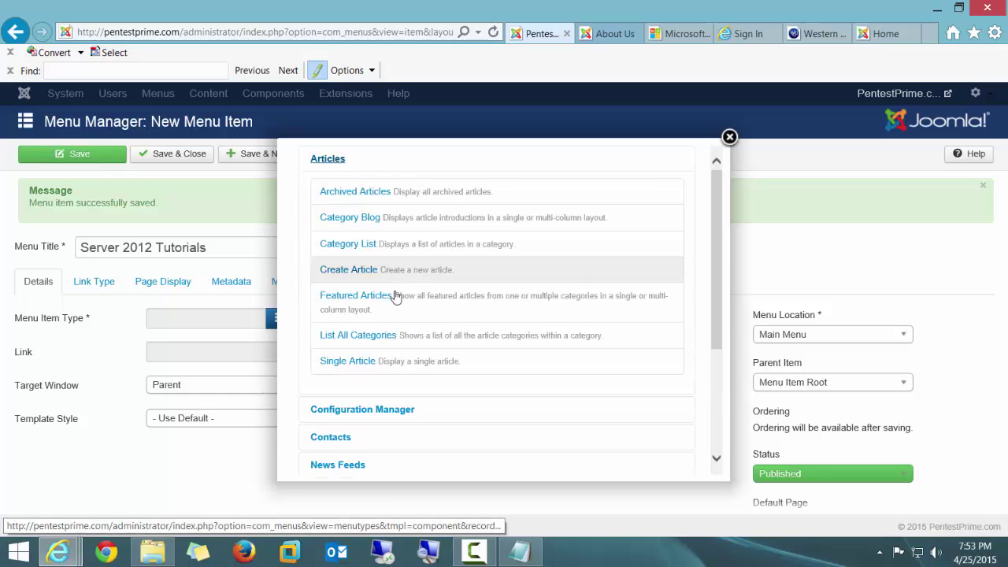
left_click(393, 362)
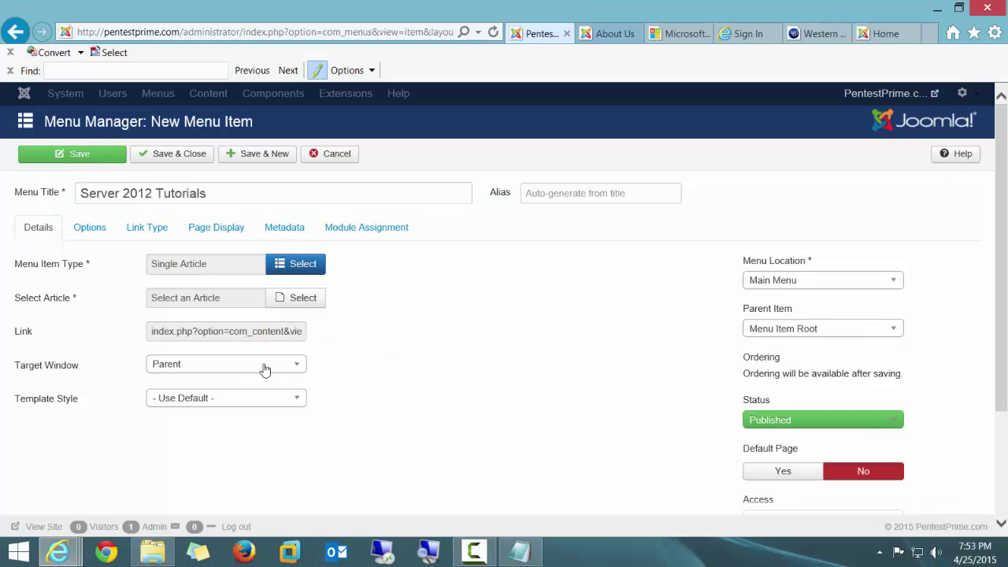
left_click(316, 307)
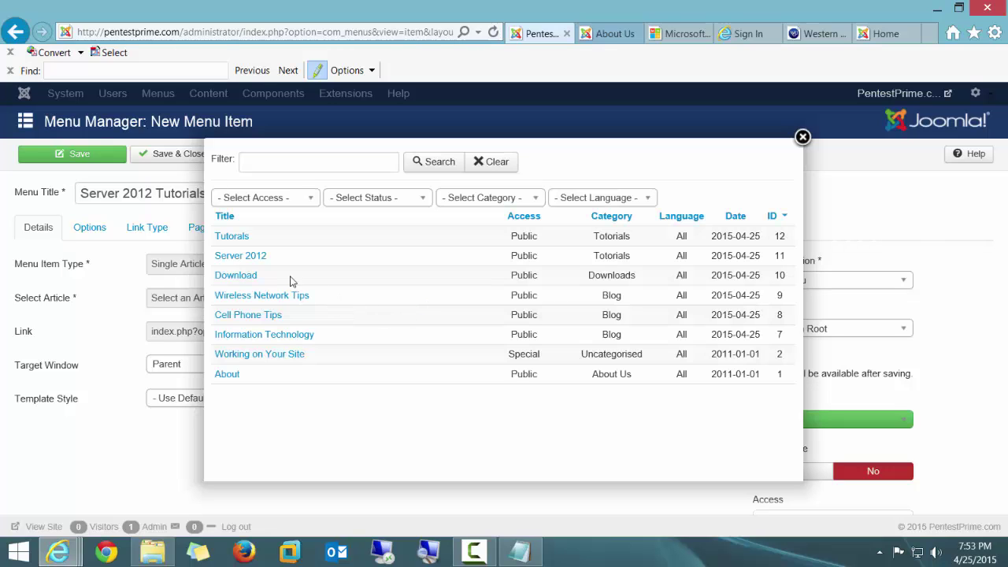
left_click(240, 256)
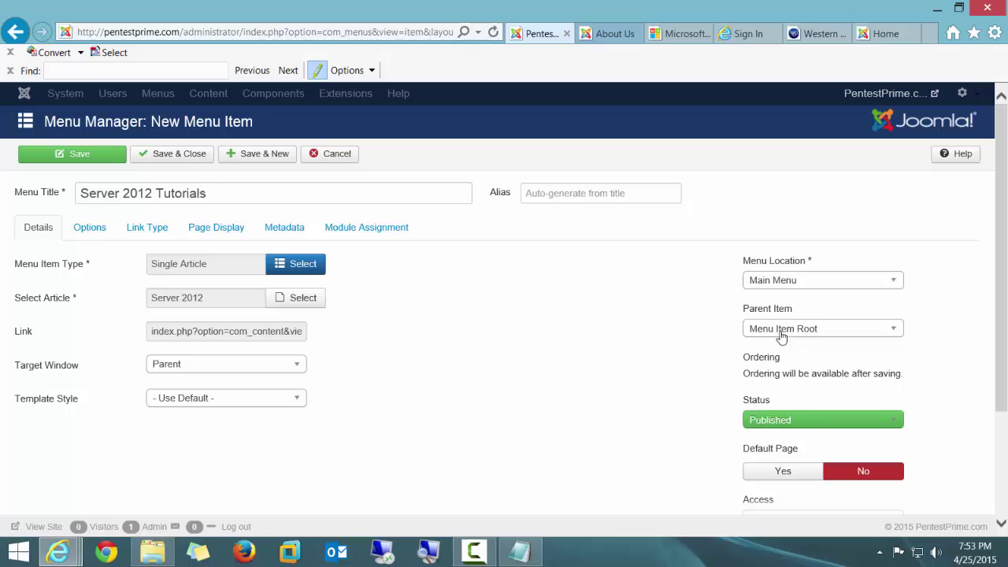
Set the new menu item's parent to Tutorials, then save and close it.
left_click(805, 337)
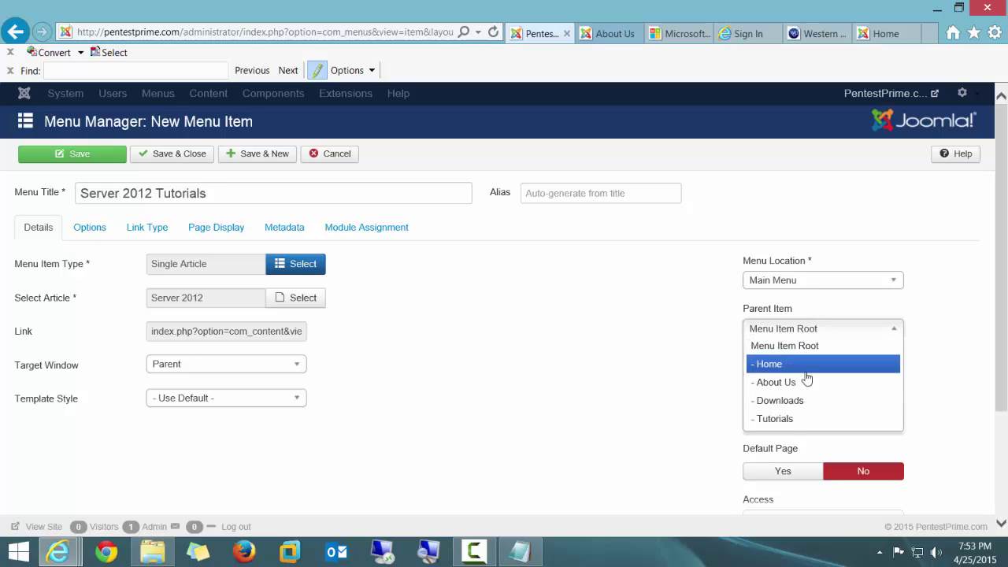
left_click(811, 422)
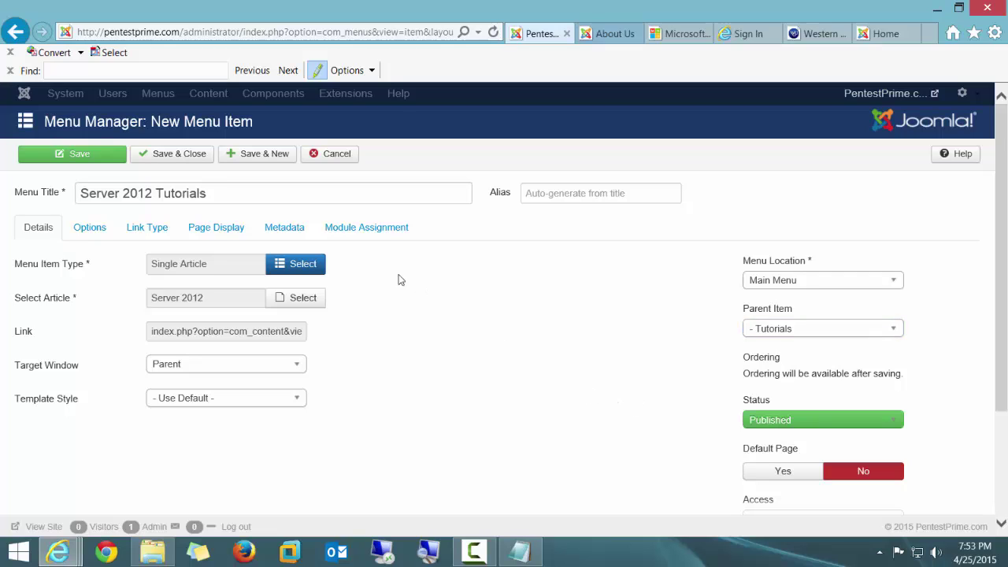
left_click(191, 156)
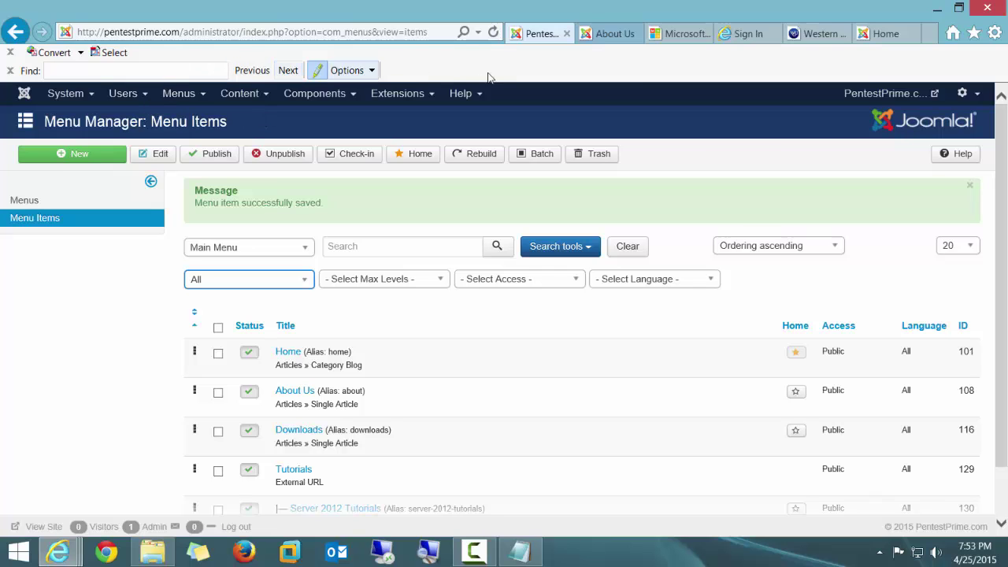
Test the Tutorials menu item on the live site's refreshed About Us page and return to the administrator.
left_click(608, 33)
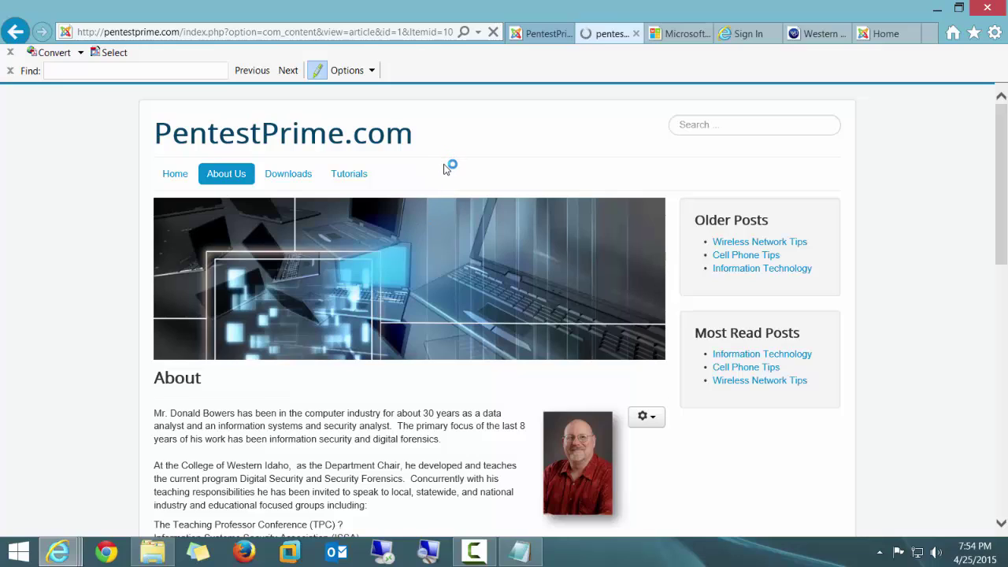
left_click(354, 172)
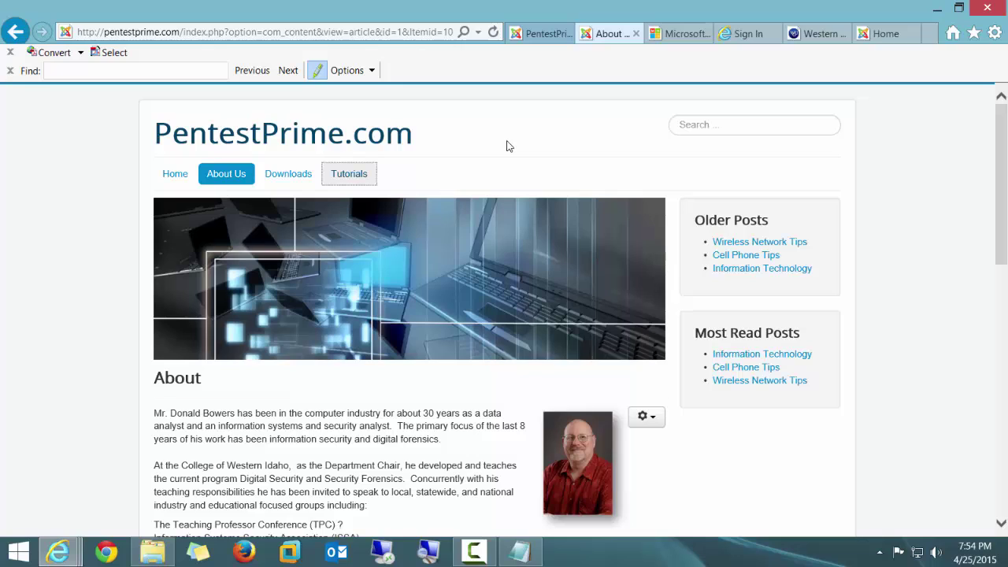
left_click(541, 35)
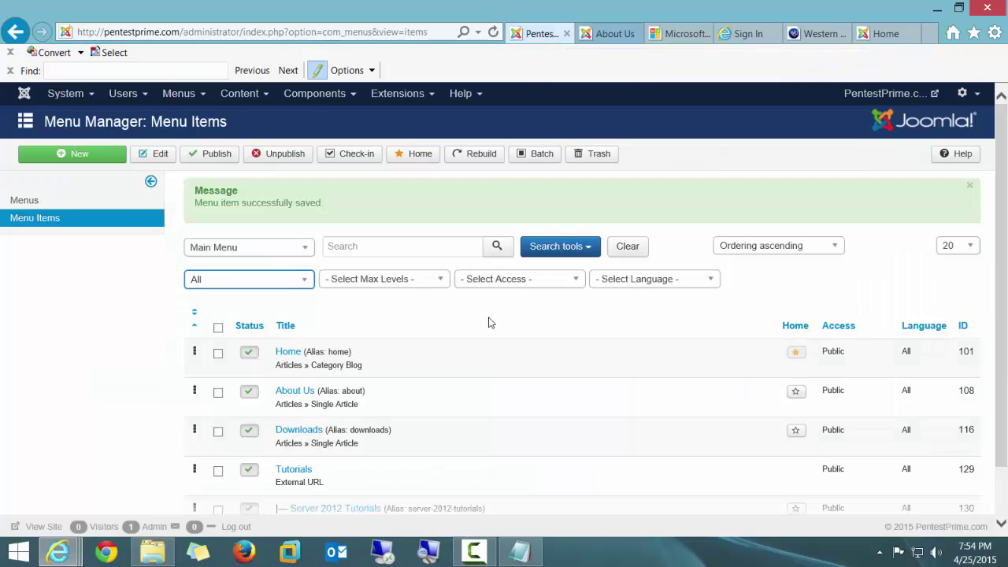
Open the Main Menu module for editing from the Module Manager.
left_click(397, 100)
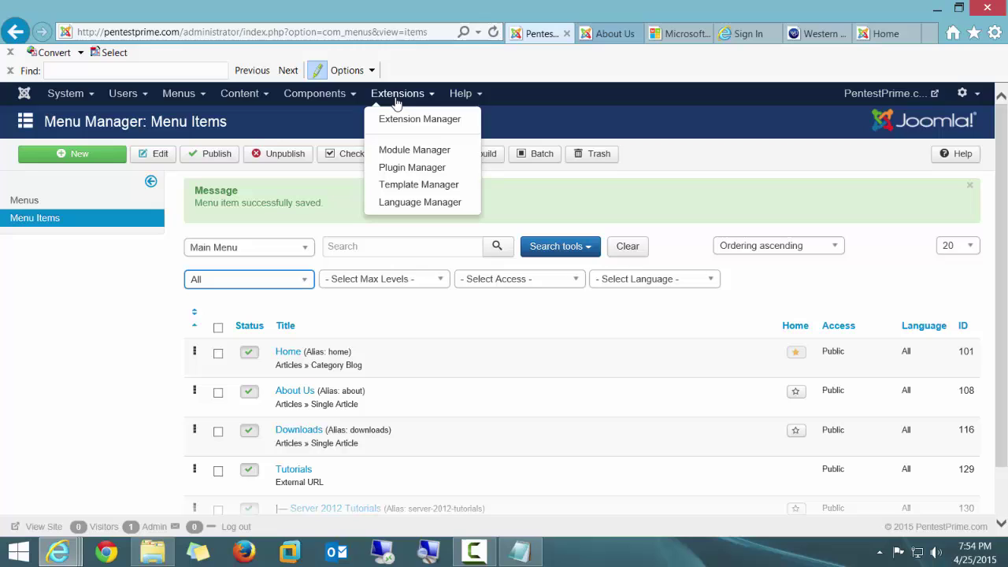
left_click(412, 153)
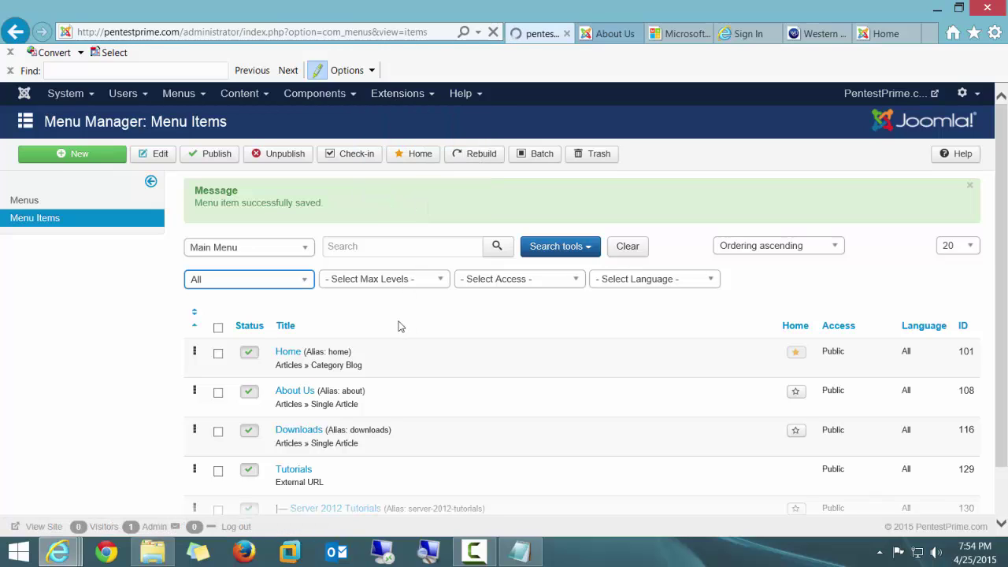
scroll(399, 343, "down", 1)
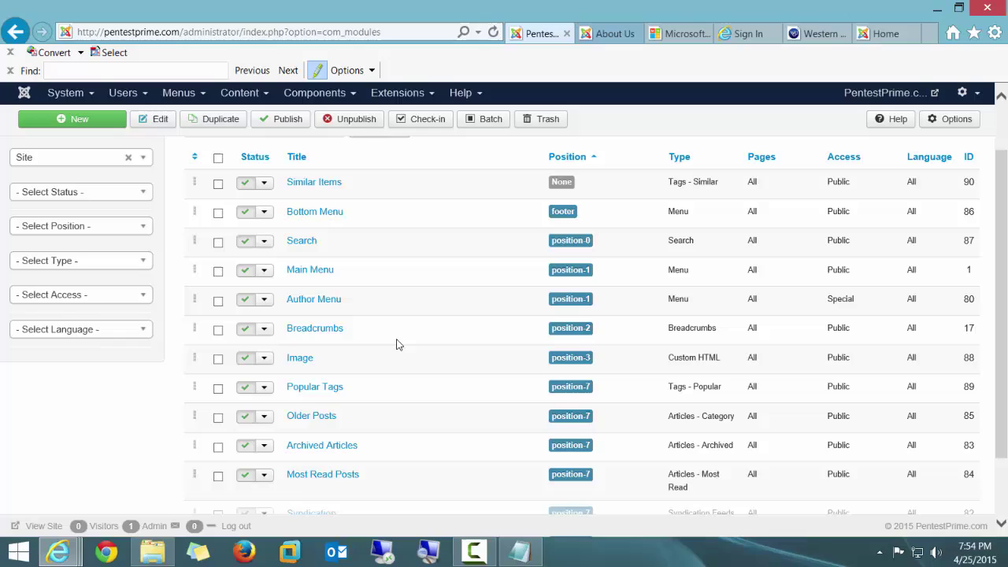
scroll(396, 341, "up", 1)
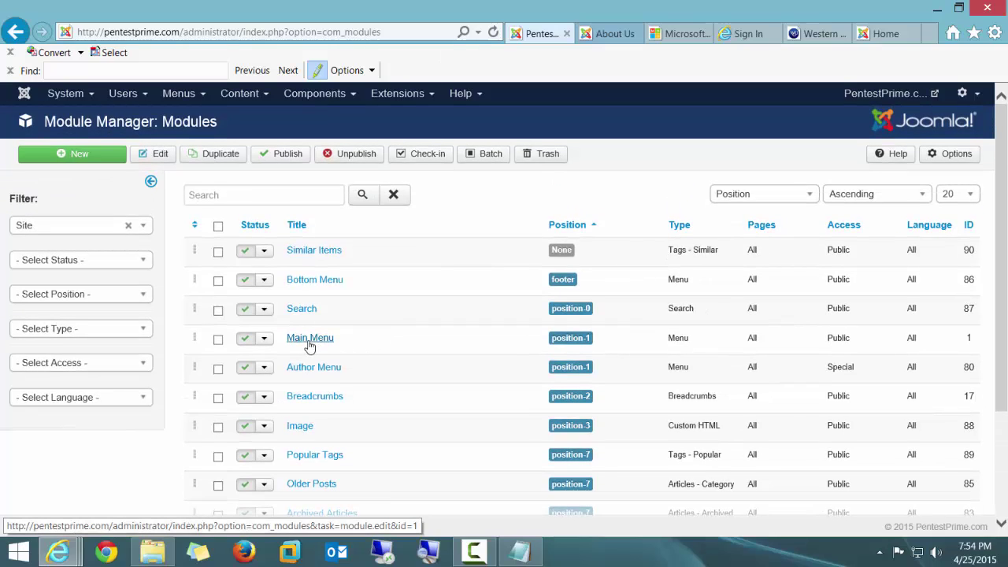
left_click(309, 339)
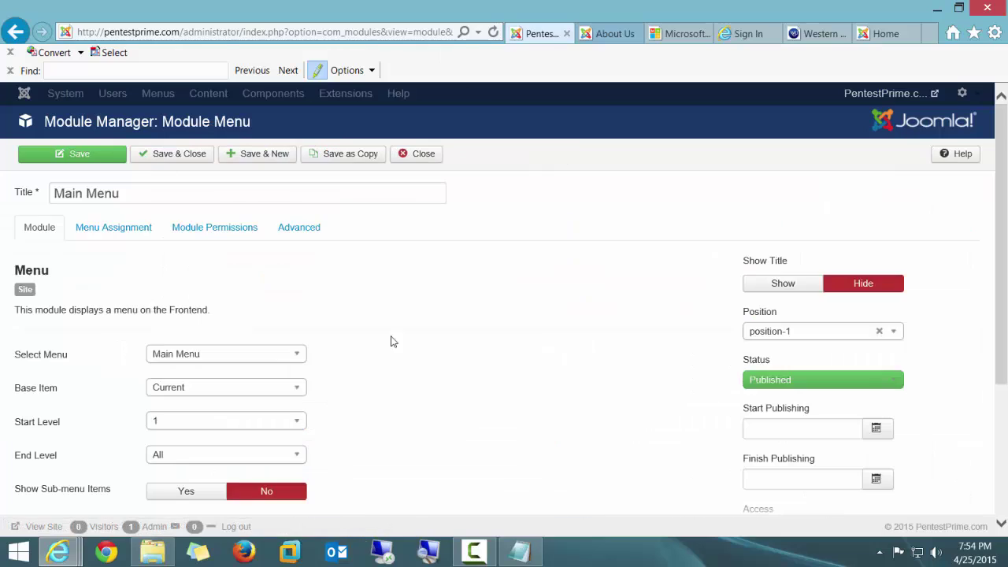
Set Show Sub-menu Items to Yes for the Main Menu module, then save and close it.
scroll(378, 347, "down", 1)
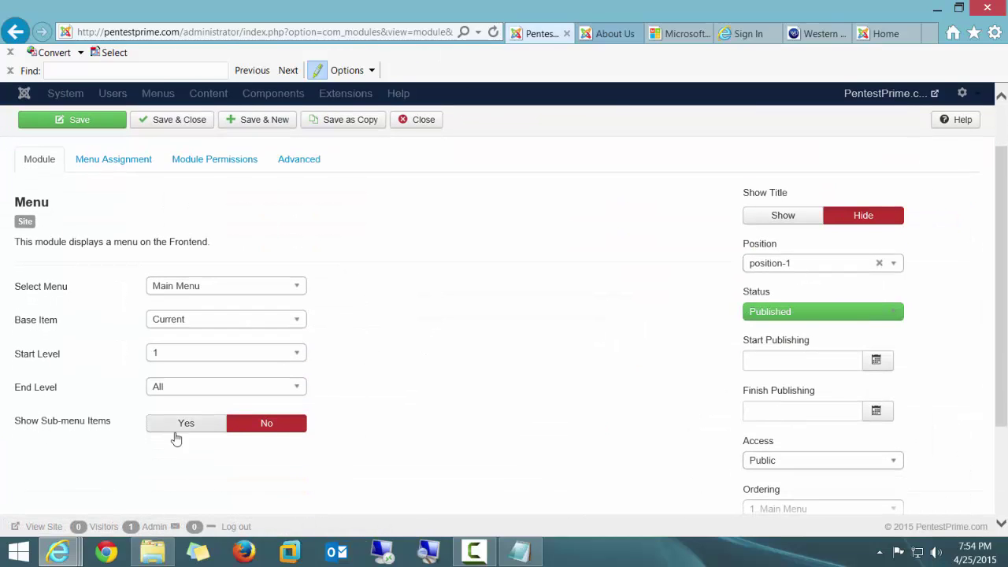
mouse_move(35, 430)
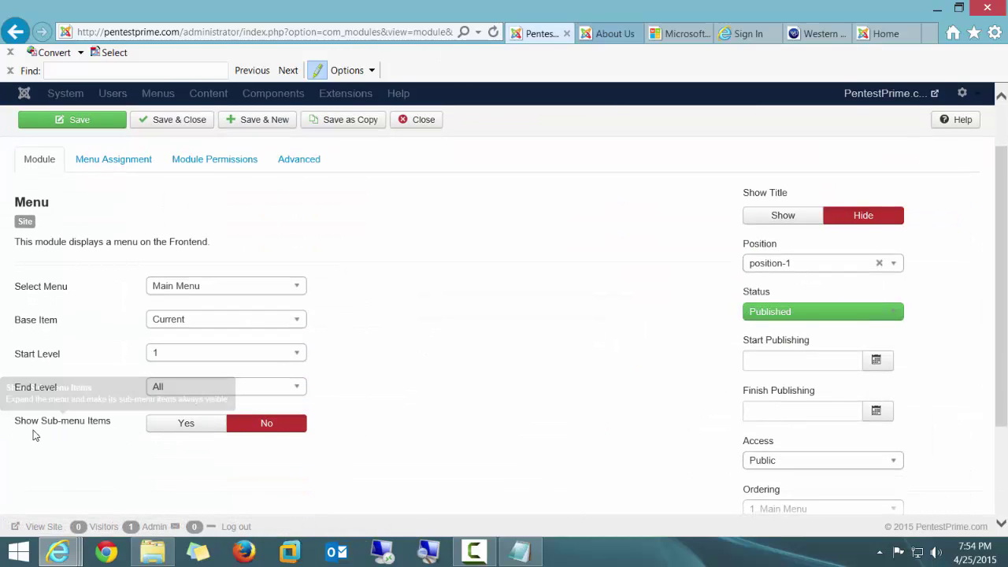
left_click(164, 423)
scroll(380, 238, "up", 1)
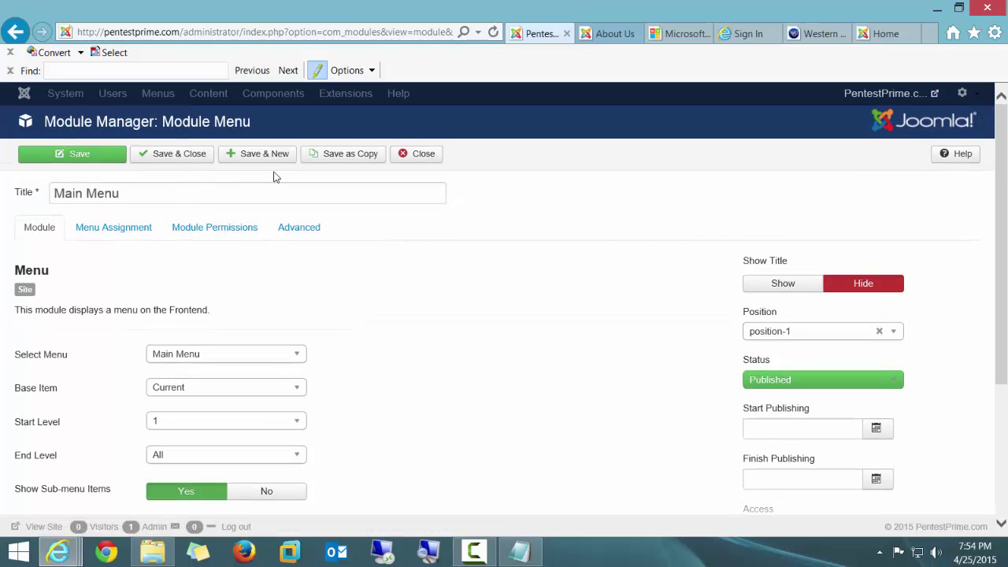
left_click(155, 159)
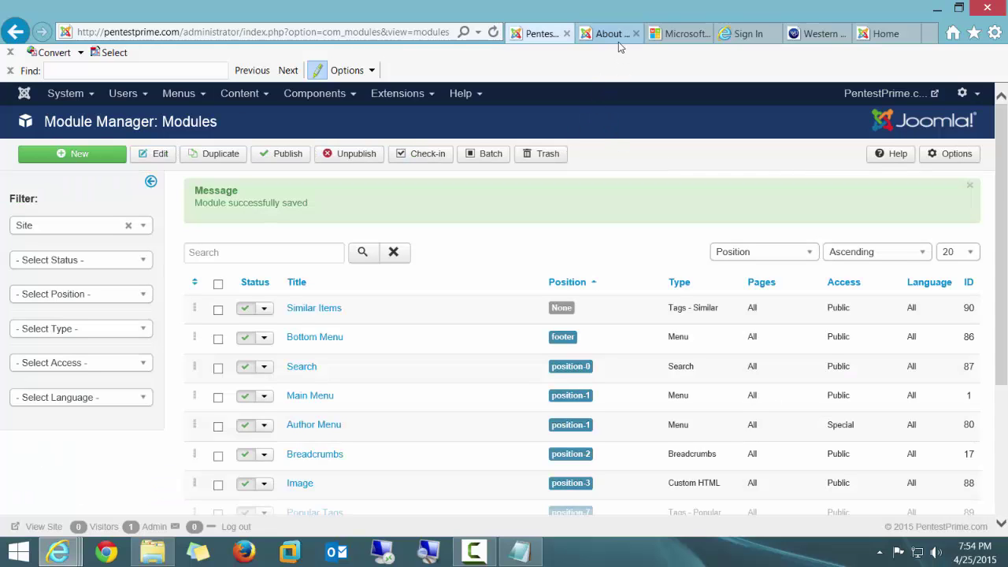
Refresh the live About Us page, open Server 2012 Tutorials from the Tutorials drop-down and look over the article page.
left_click(607, 34)
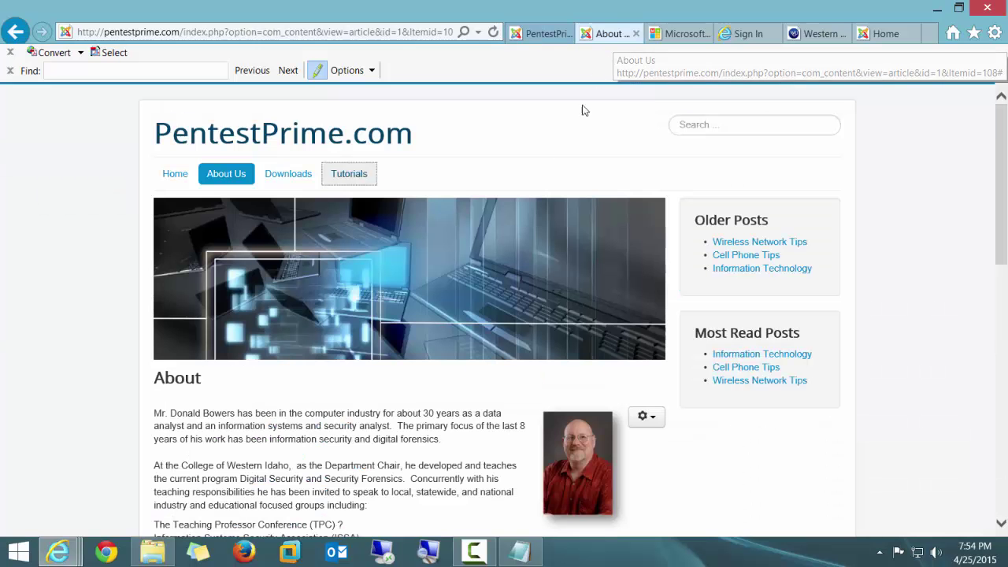
key("F5")
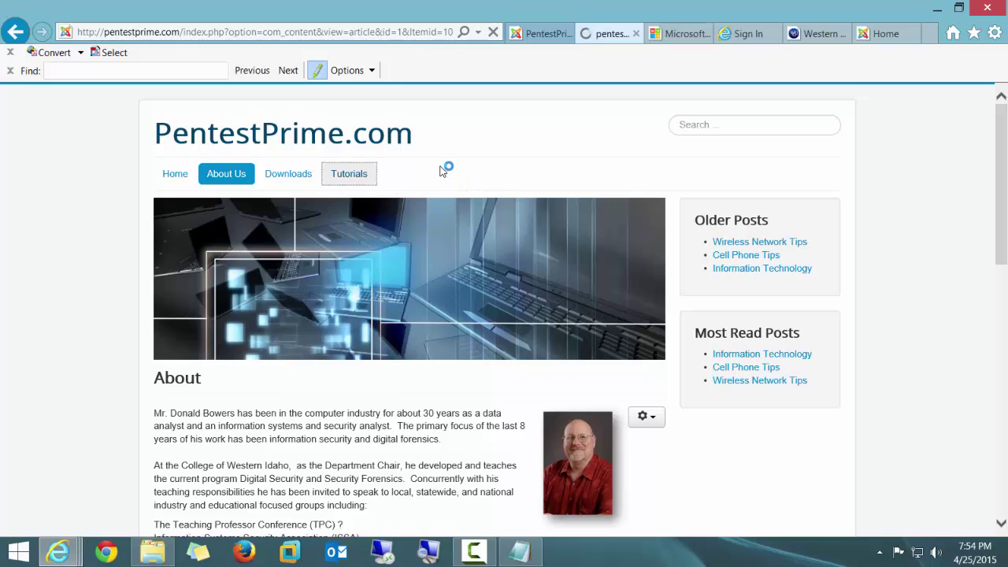
left_click(478, 164)
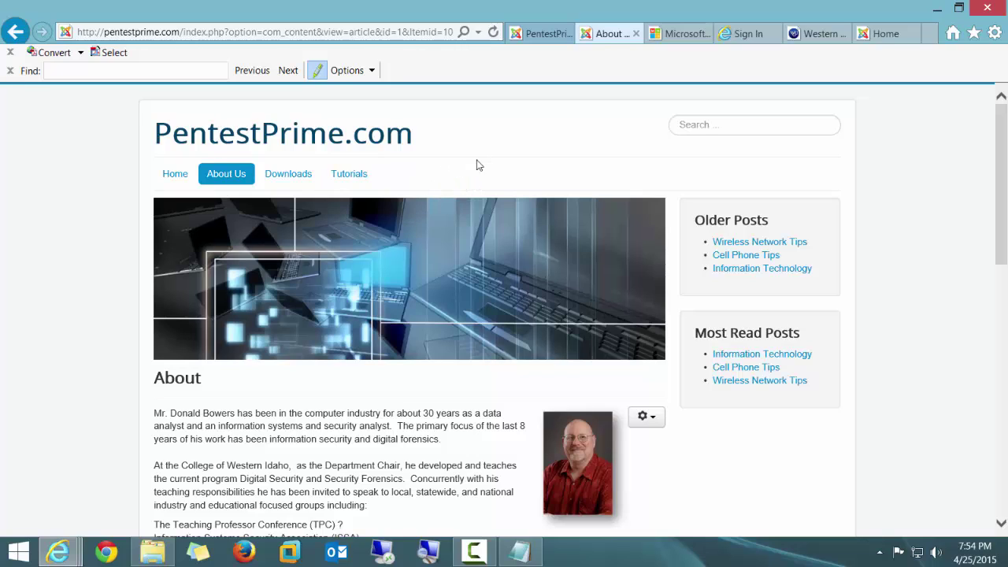
mouse_move(349, 171)
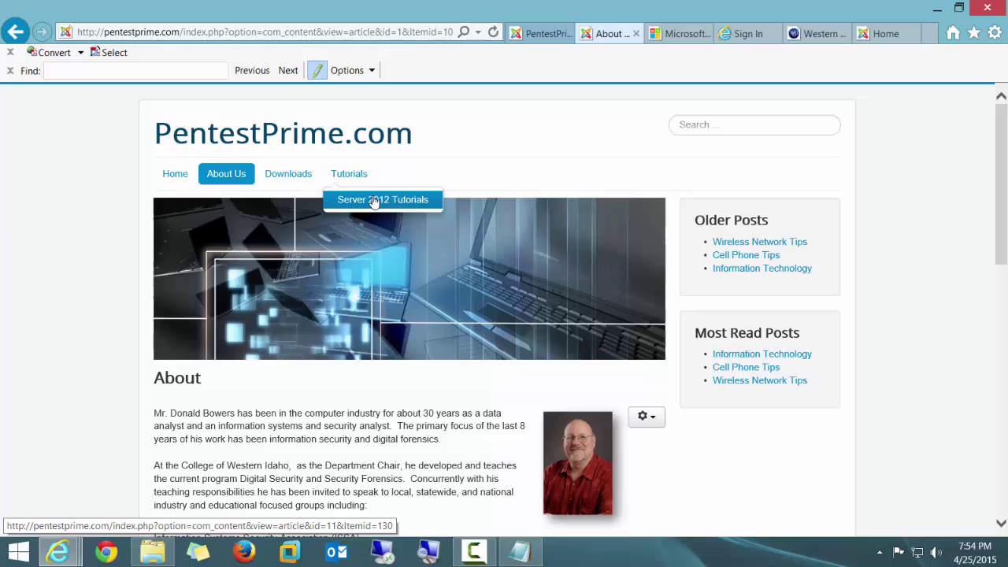
left_click(374, 201)
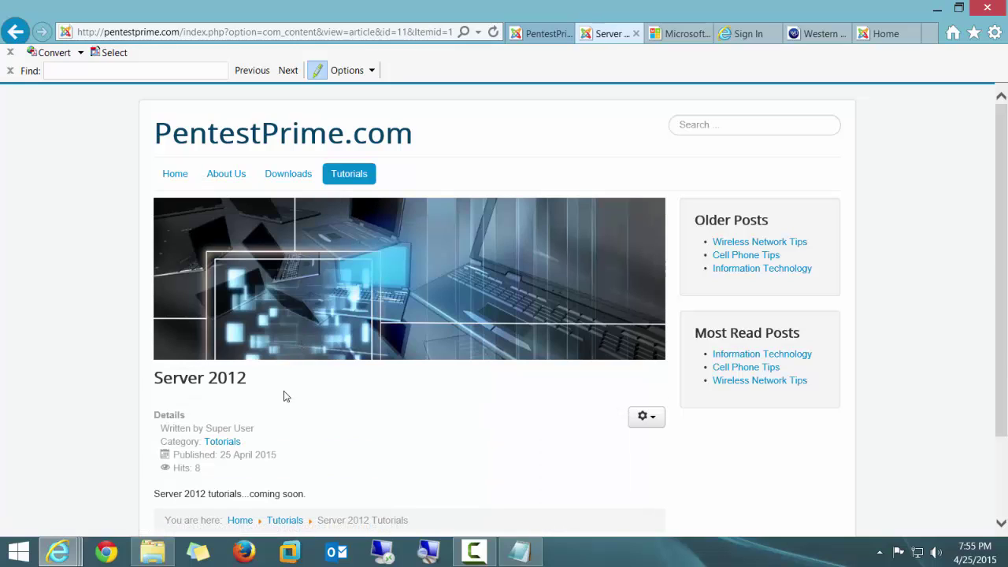
scroll(287, 401, "down", 2)
scroll(290, 405, "up", 2)
scroll(309, 422, "down", 1)
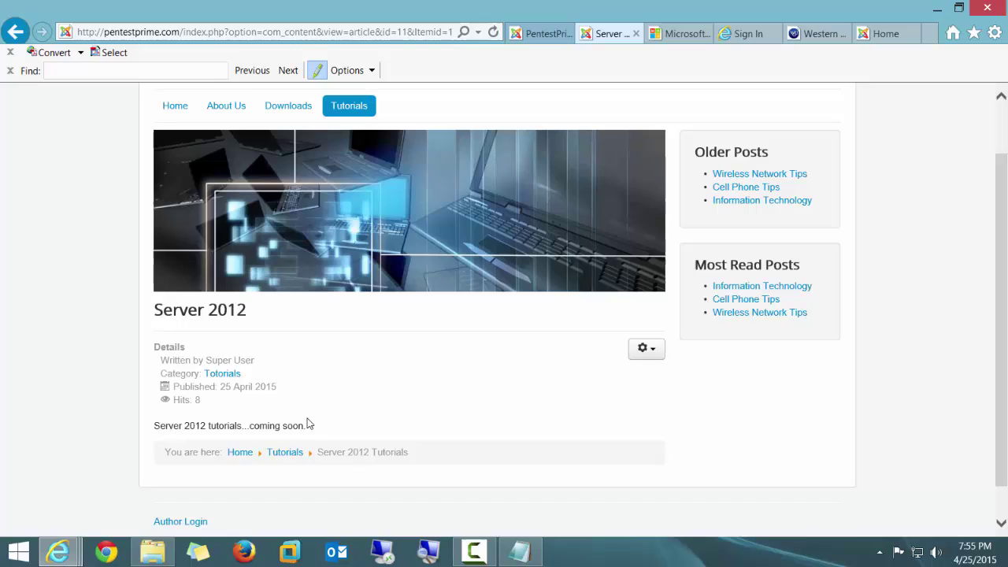
scroll(389, 333, "up", 1)
mouse_move(341, 179)
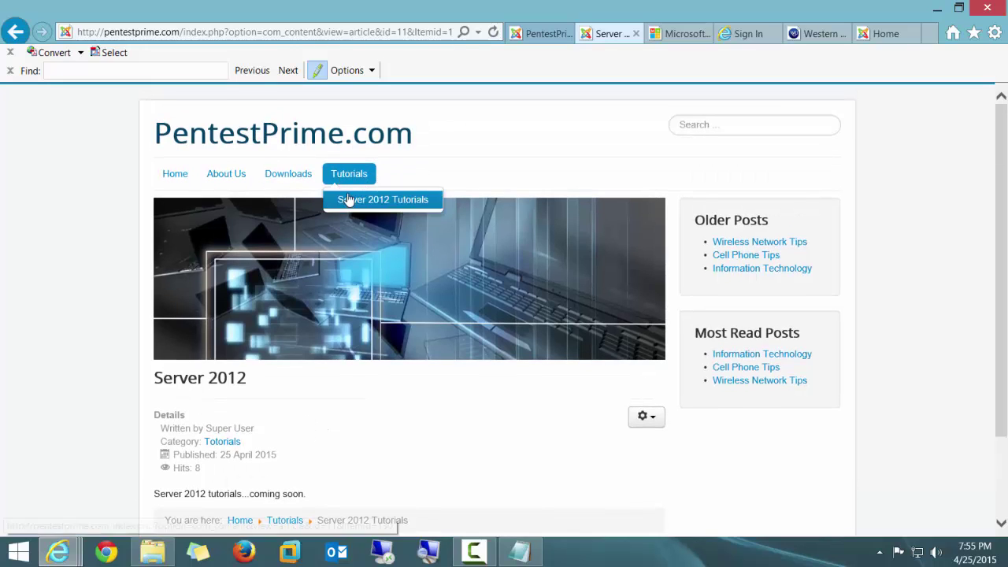
Visit the live Downloads page and open Server 2012 Tutorials from its Tutorials drop-down.
left_click(288, 173)
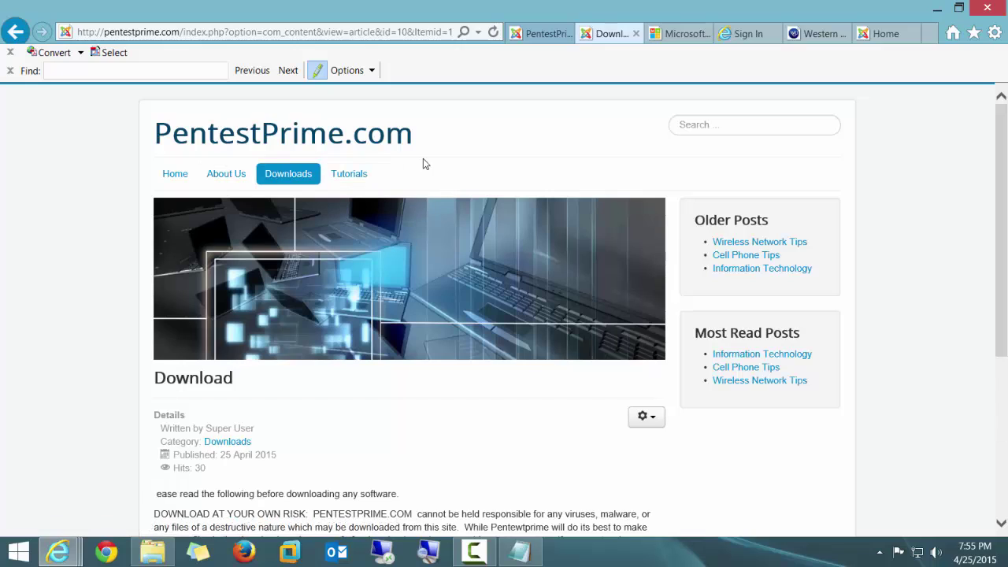
mouse_move(351, 175)
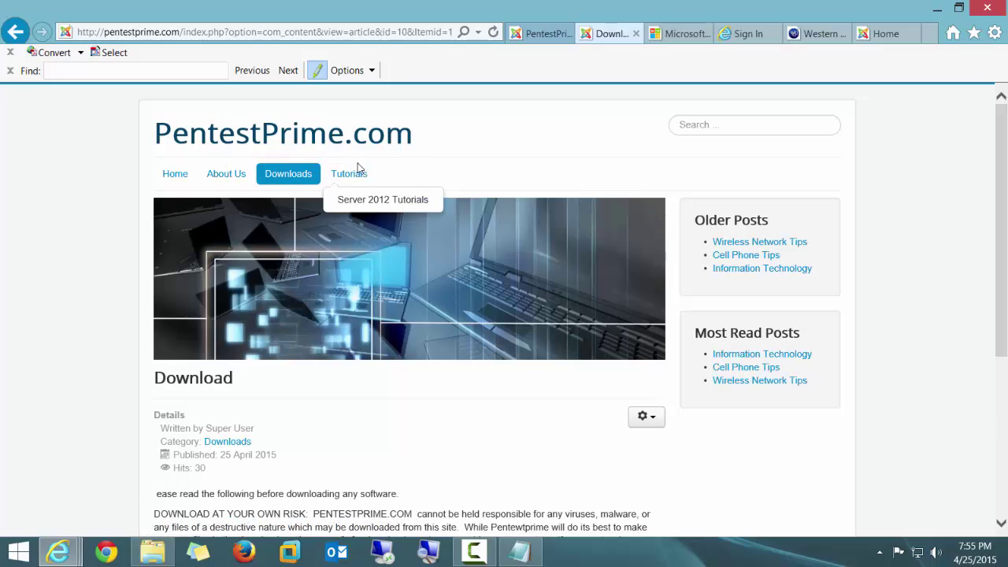
left_click(387, 203)
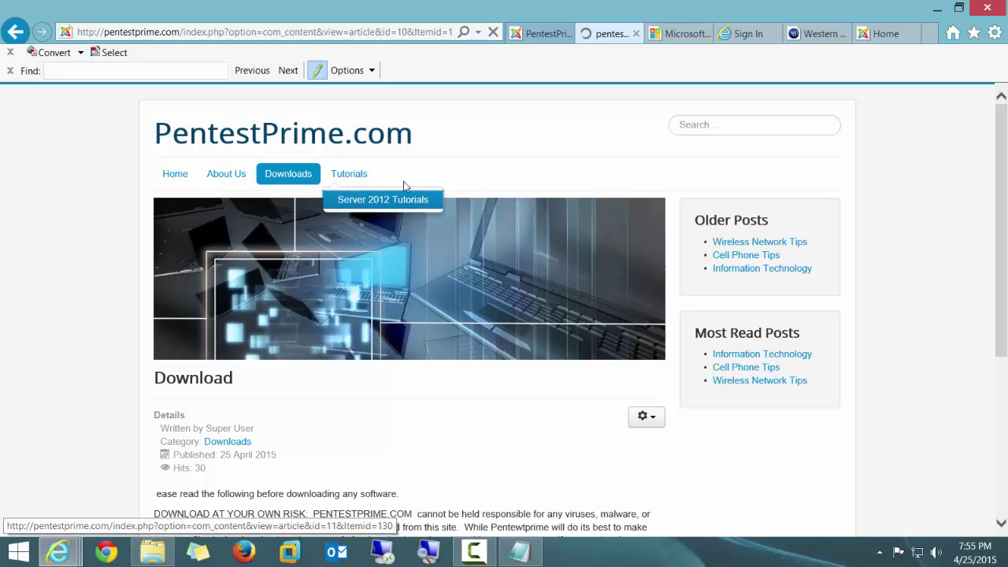